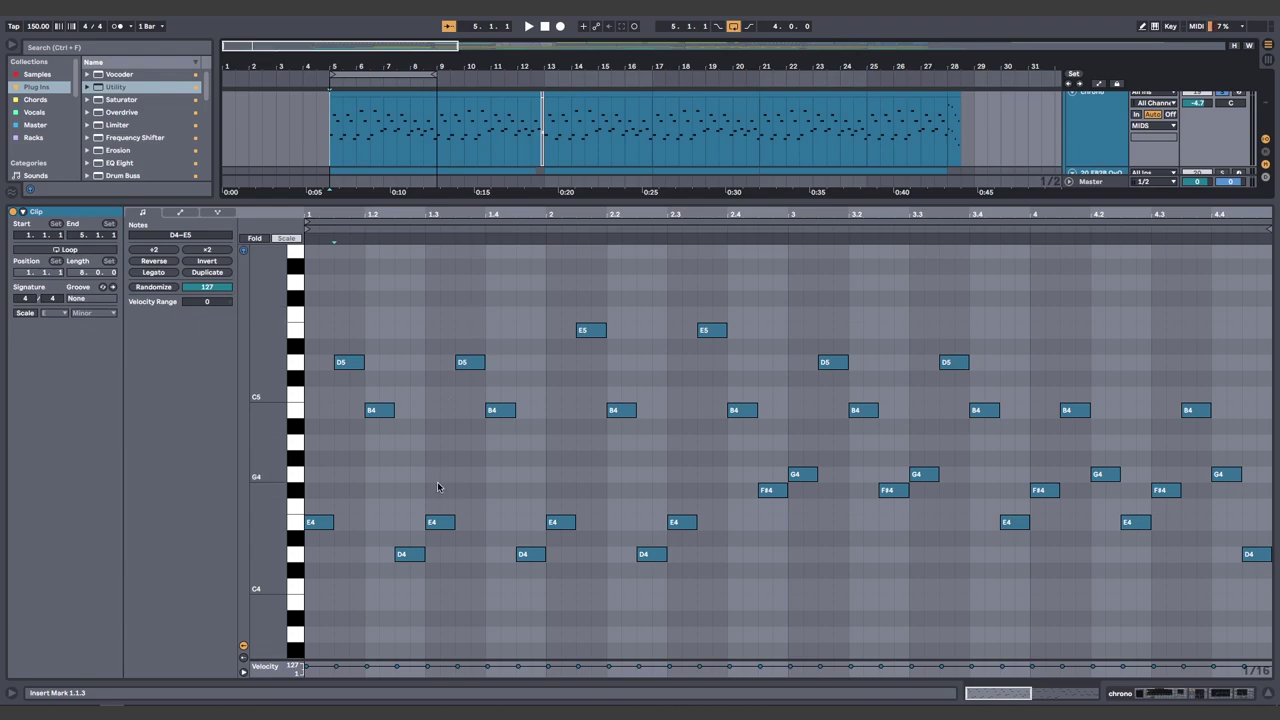
Play back the chrono arp clip and show its effect chain ending in Auto Filter.
{"action": "key", "text": "space"}
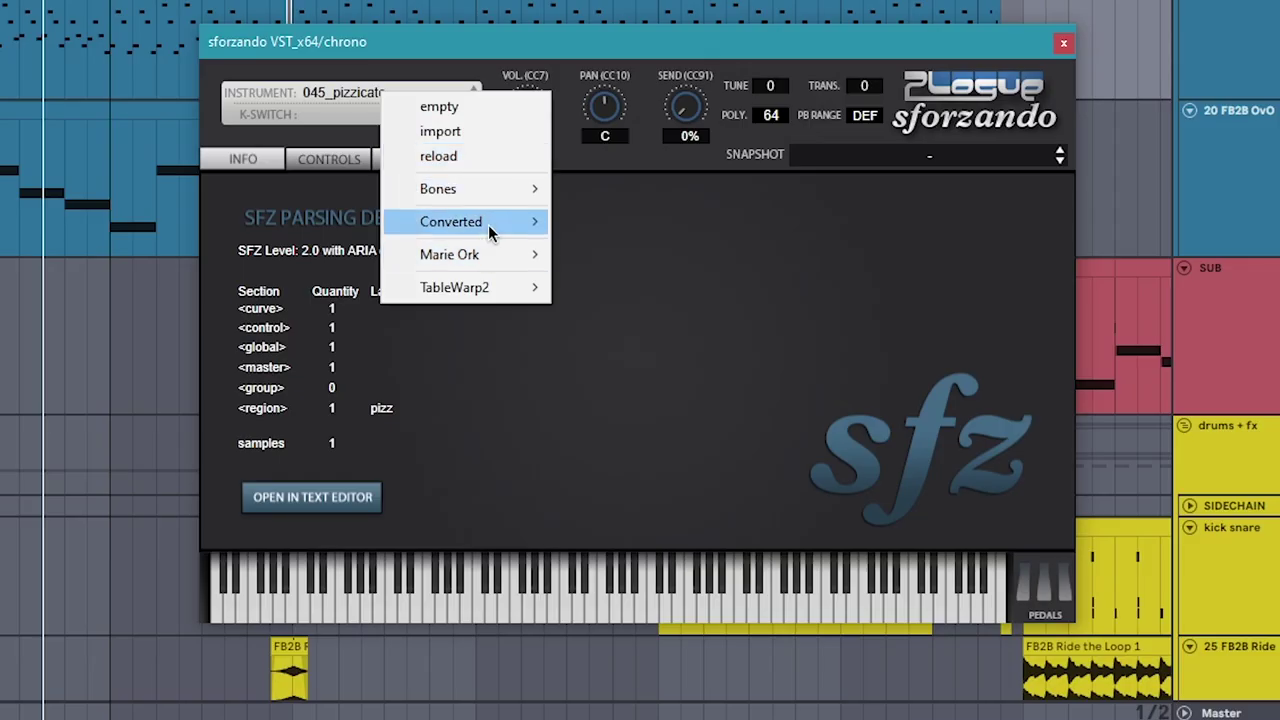
{"action": "mouse_move", "coordinate": [488, 224]}
{"action": "mouse_move", "coordinate": [592, 247]}
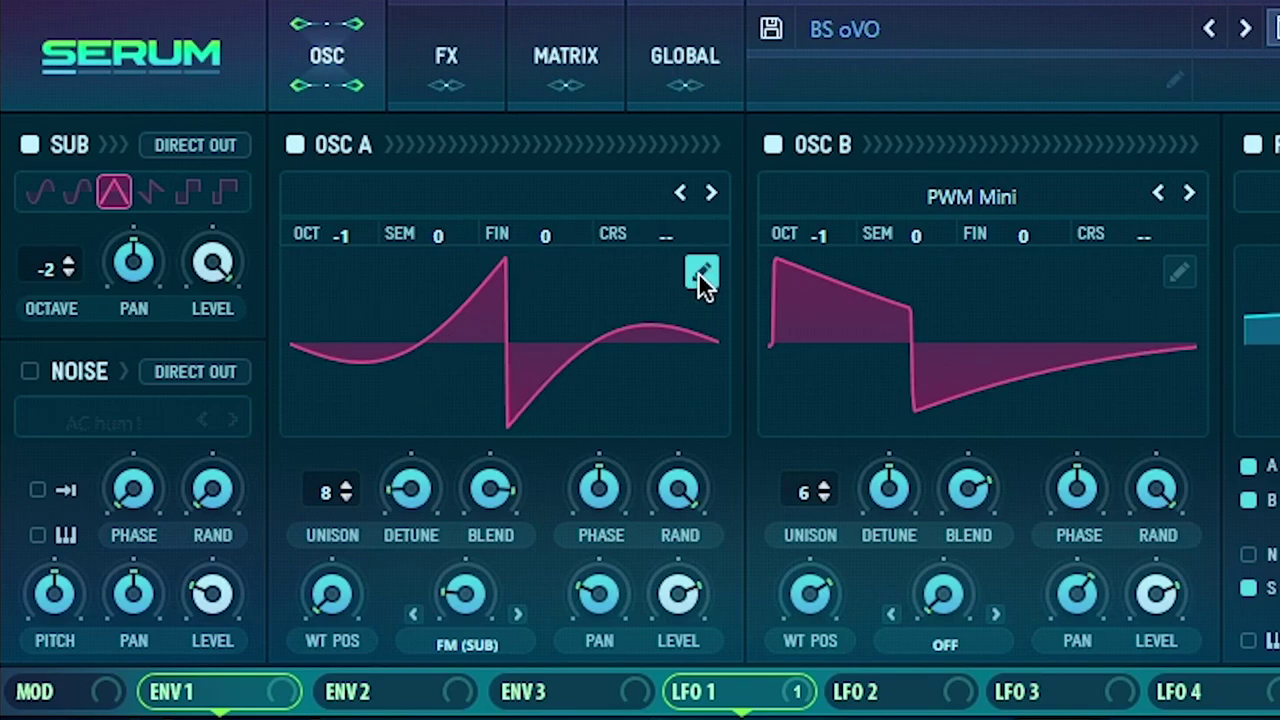
Open Serum's OSC A wavetable editor, then deselect the kick snare clip and its notes.
{"action": "left_click", "coordinate": [703, 278]}
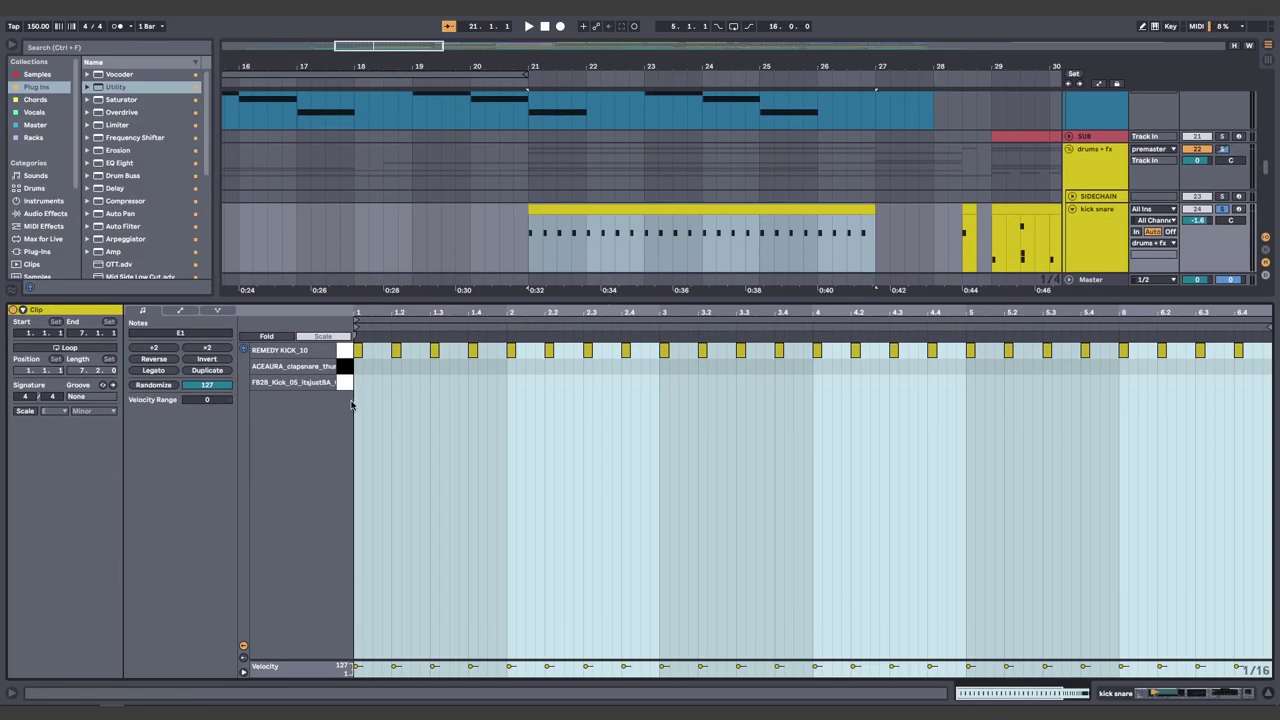
{"action": "left_click", "coordinate": [353, 405]}
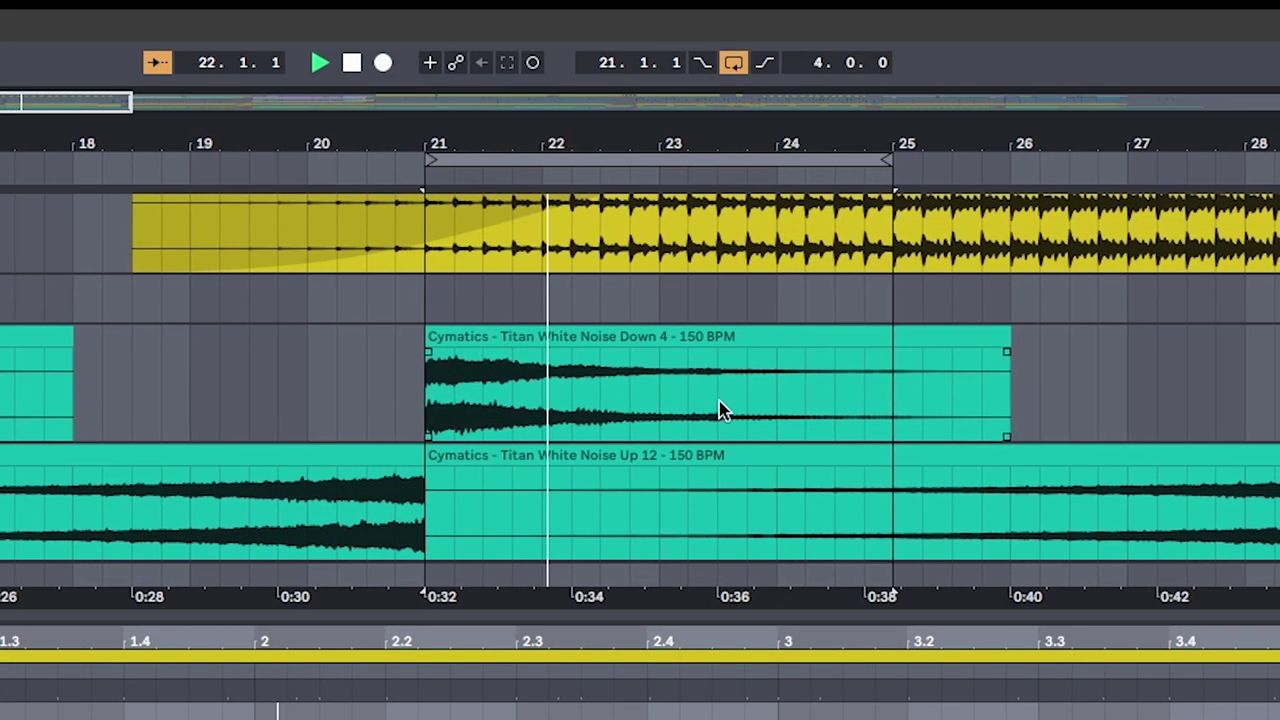
Play from bar 21, zoom the timeline around it and enable Follow.
{"action": "scroll", "coordinate": [625, 510], "scroll_direction": "up", "scroll_amount": 3}
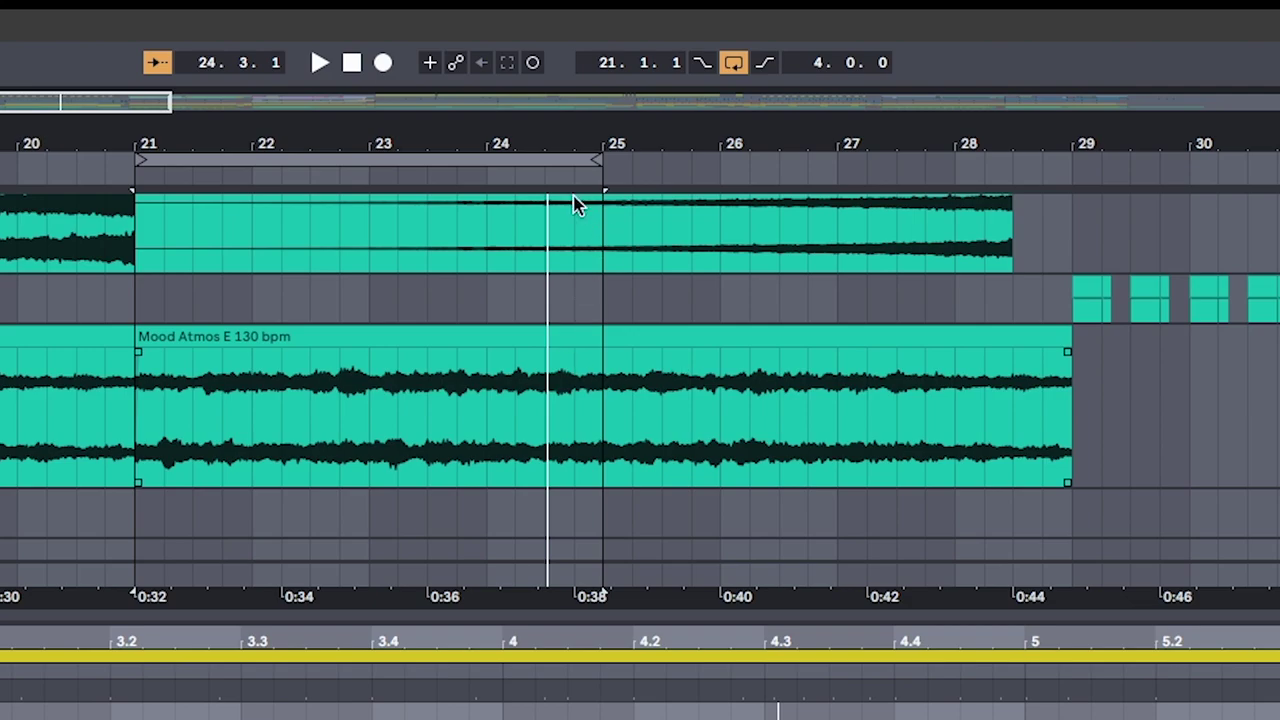
{"action": "key", "text": "space"}
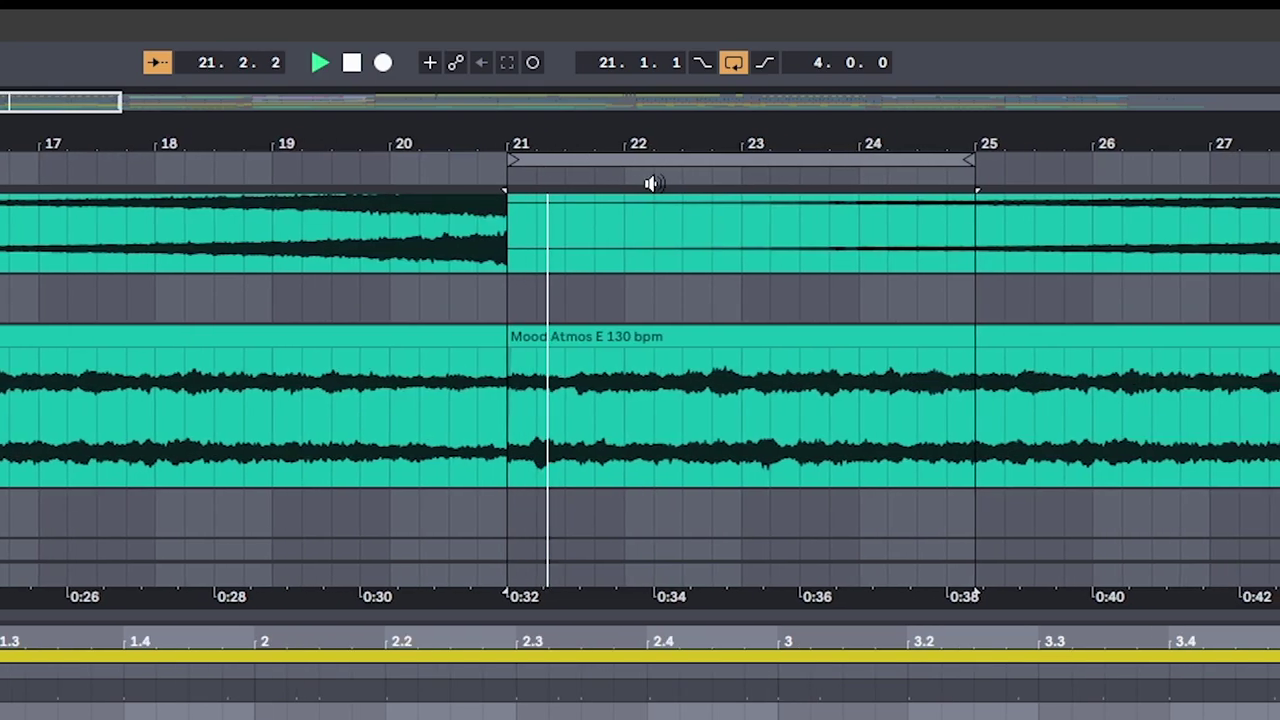
{"action": "left_click_drag", "start_coordinate": [394, 134], "coordinate": [414, 303]}
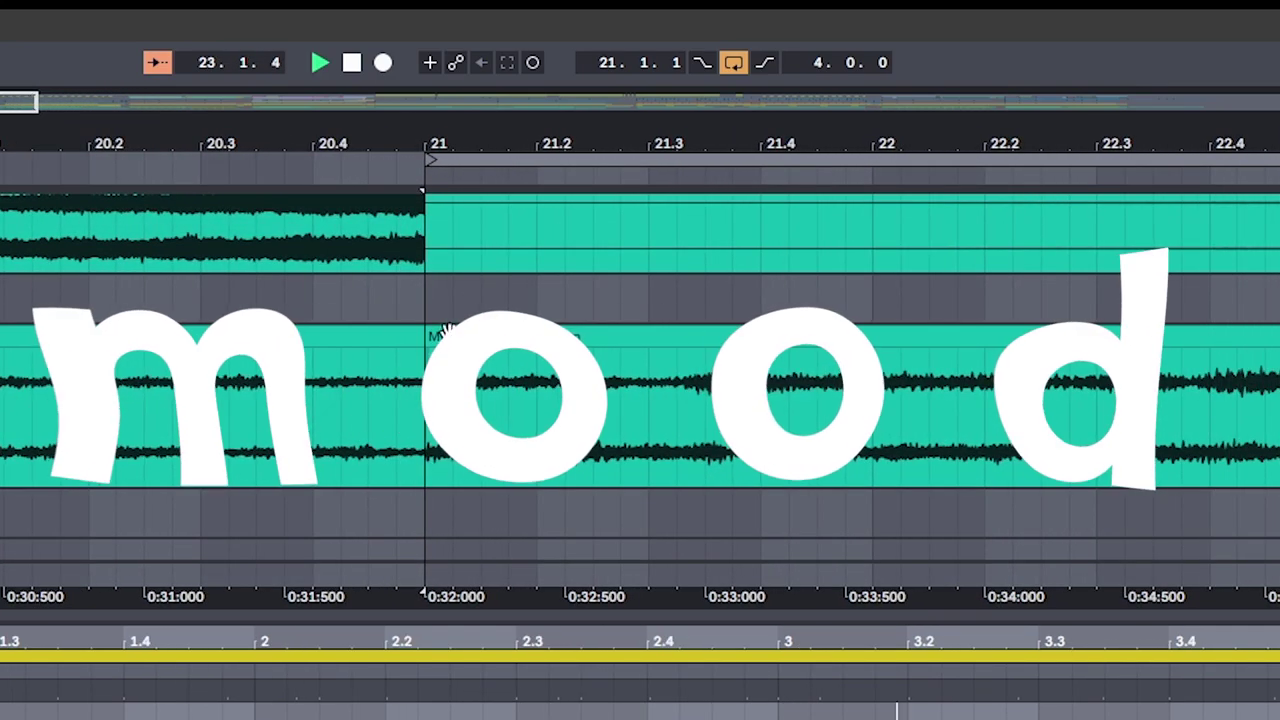
{"action": "left_click", "coordinate": [157, 62]}
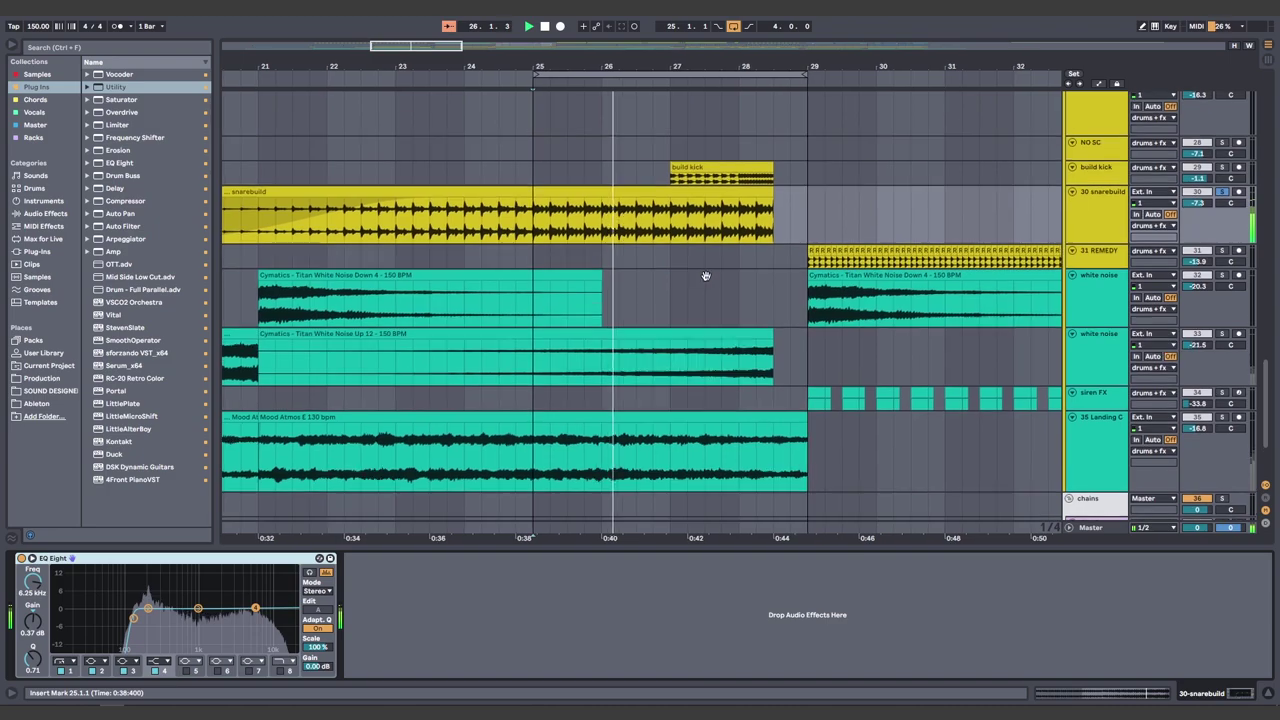
Select the build kick track and audition the build-up.
{"action": "scroll", "coordinate": [657, 286], "scroll_direction": "up", "scroll_amount": 2}
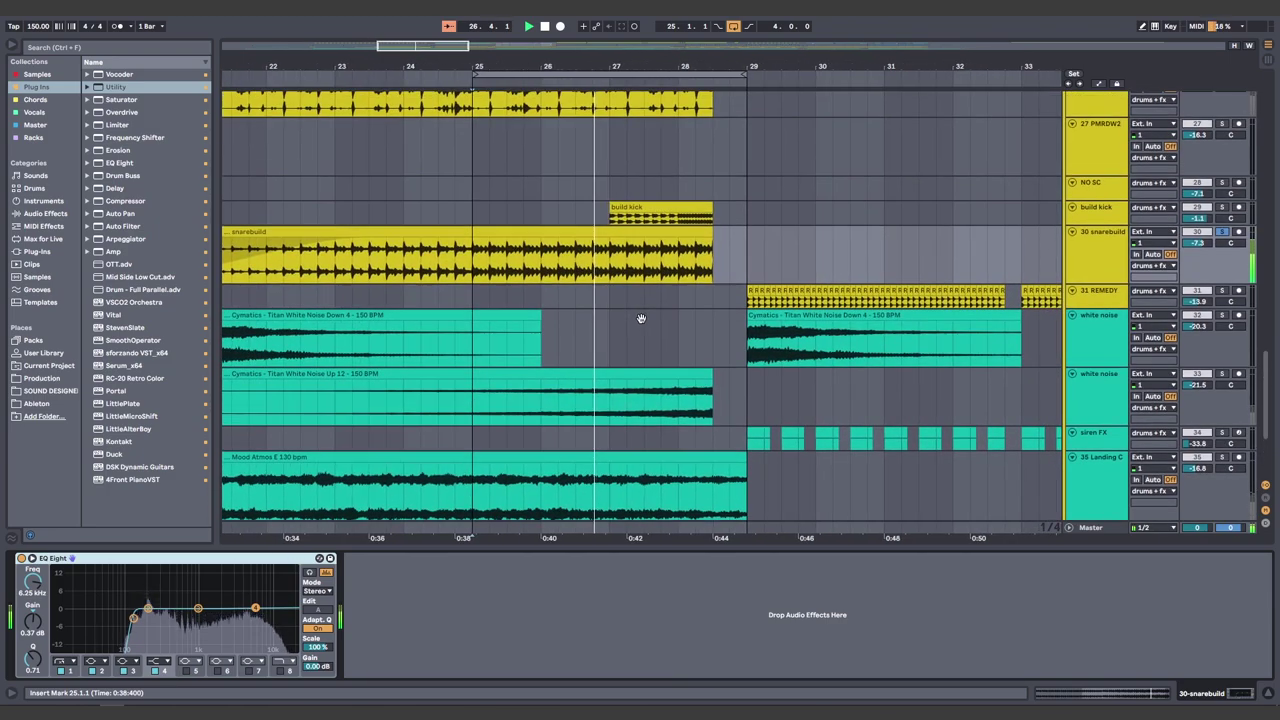
{"action": "left_click", "coordinate": [606, 213]}
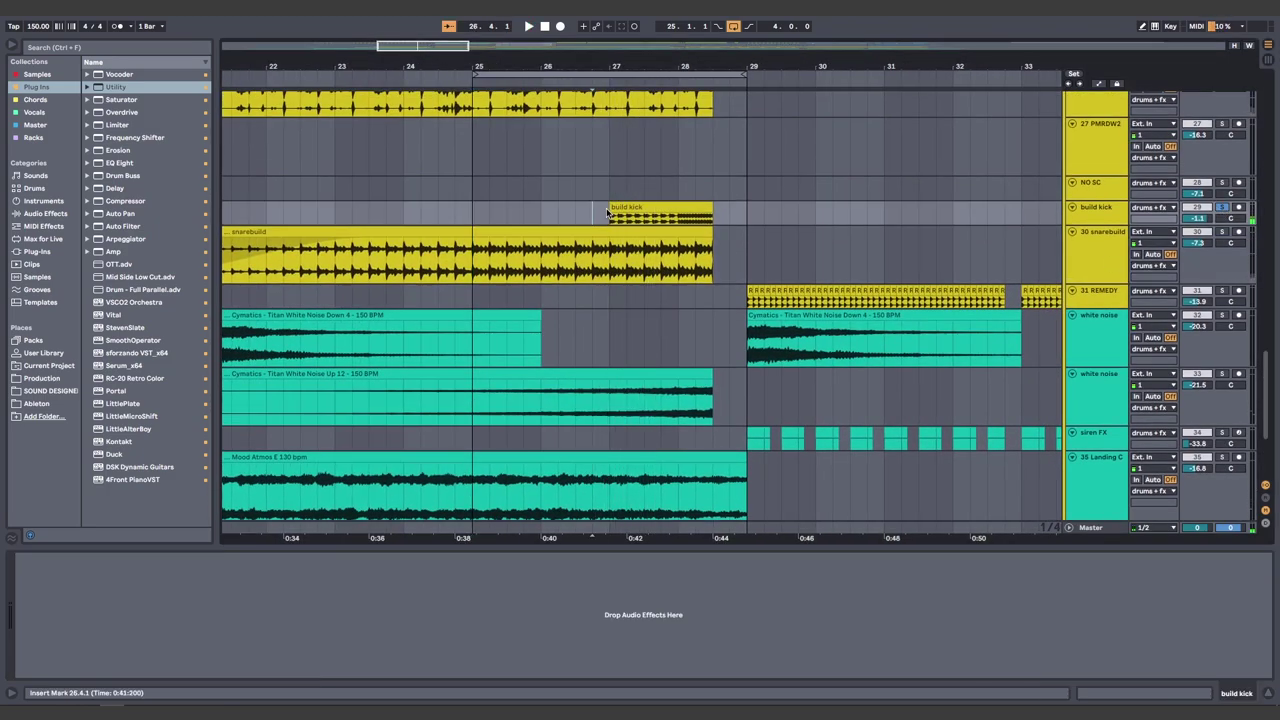
{"action": "scroll", "coordinate": [680, 215], "scroll_direction": "up", "scroll_amount": 3}
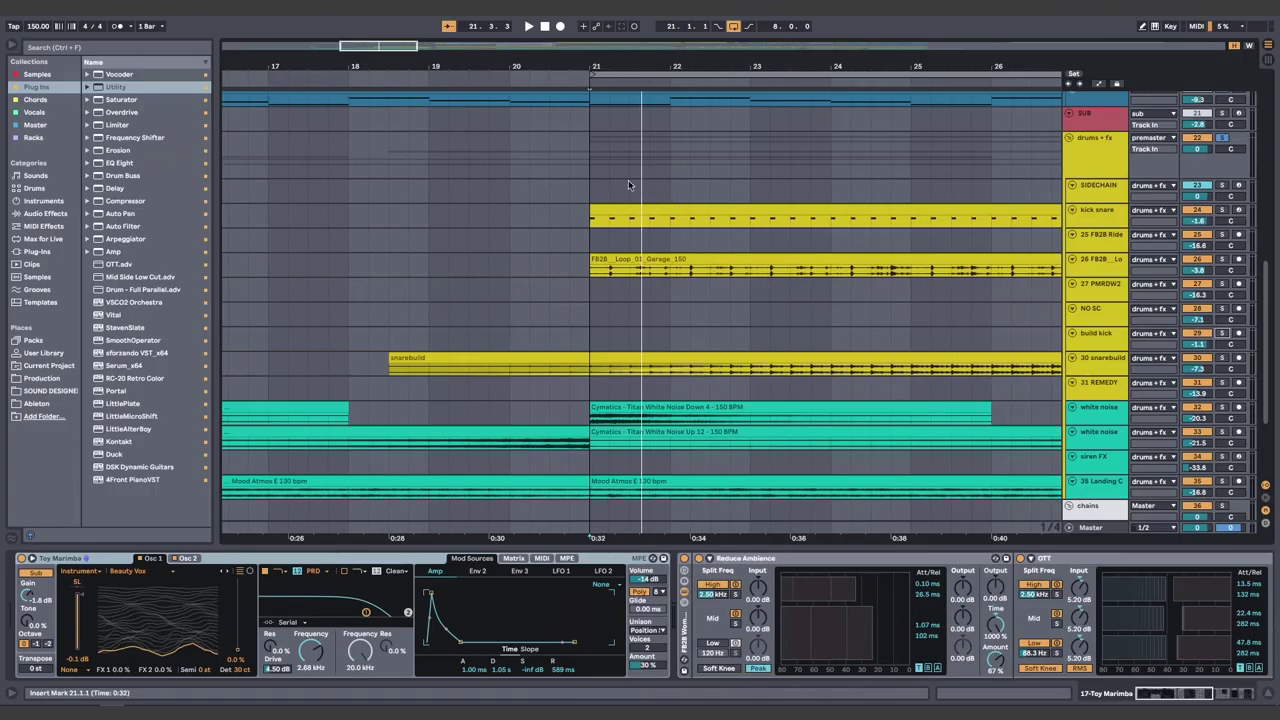
{"action": "scroll", "coordinate": [598, 244], "scroll_direction": "up", "scroll_amount": 5}
{"action": "key", "text": "space"}
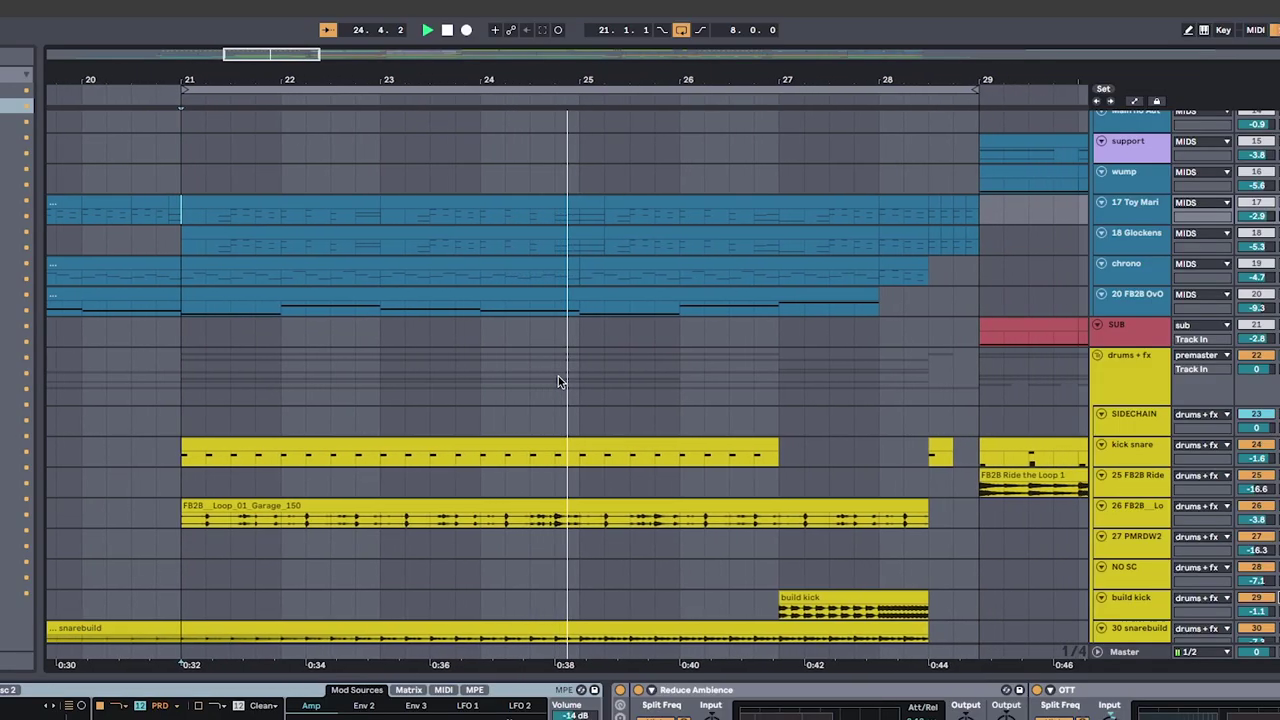
{"action": "scroll", "coordinate": [558, 381], "scroll_direction": "down", "scroll_amount": 1}
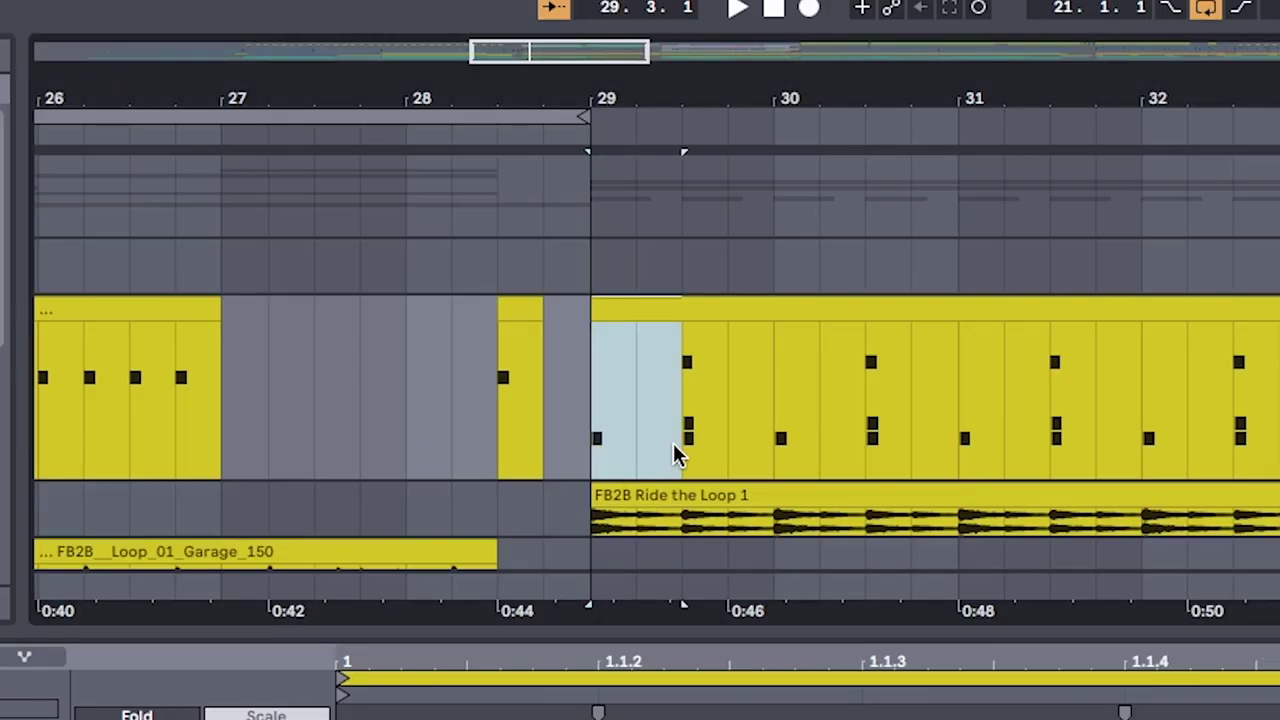
{"action": "key", "text": "ctrl+l"}
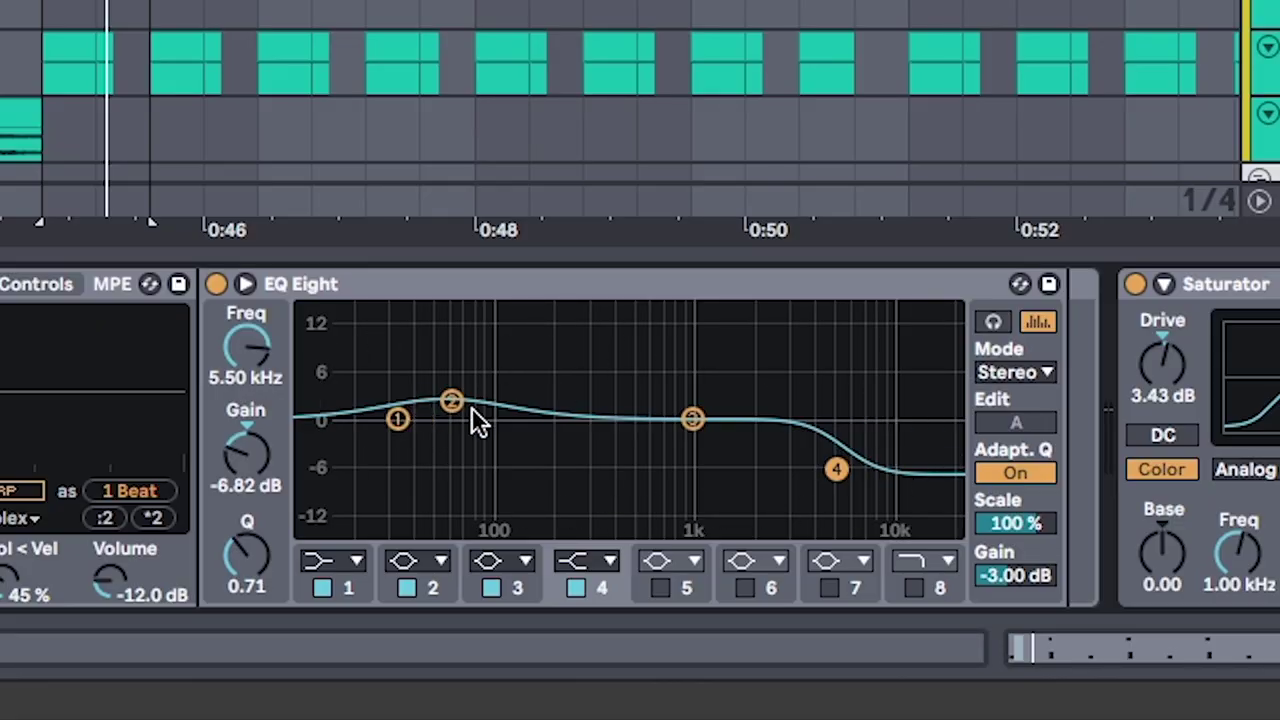
Play to hear the EQ Eight and deselect the F1 note in the drum clip.
{"action": "key", "text": "space"}
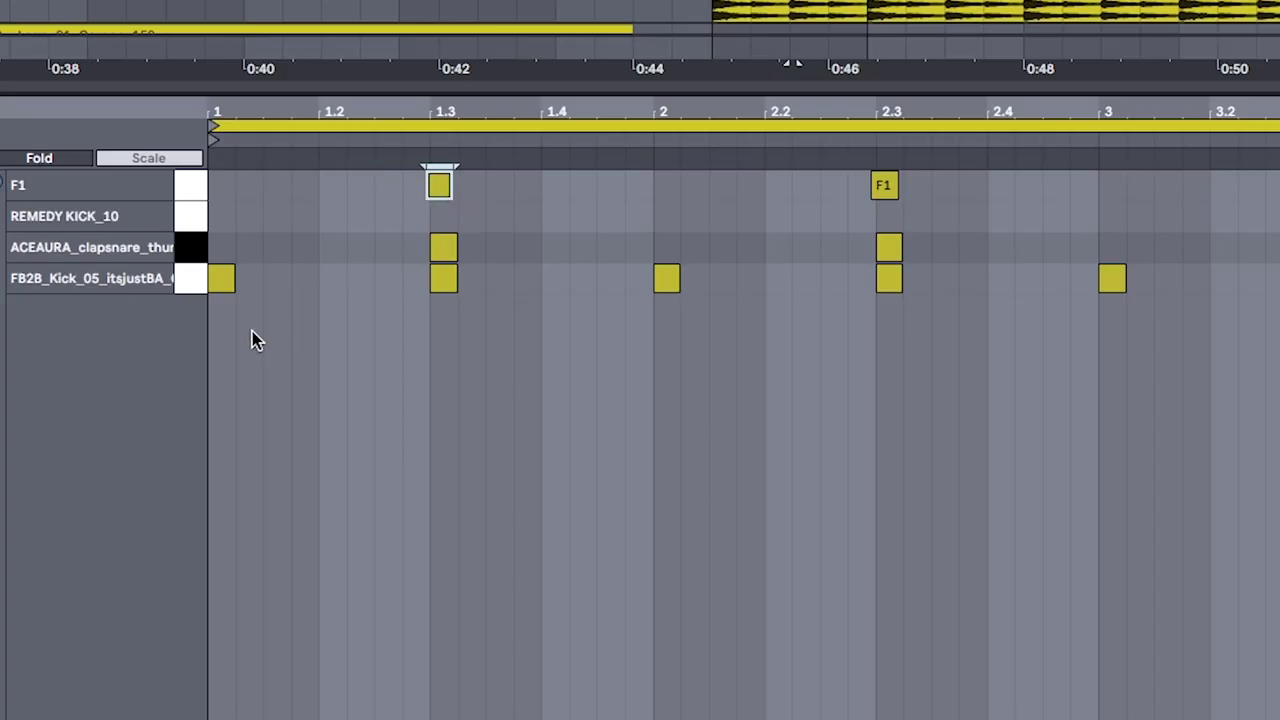
{"action": "left_click", "coordinate": [223, 391]}
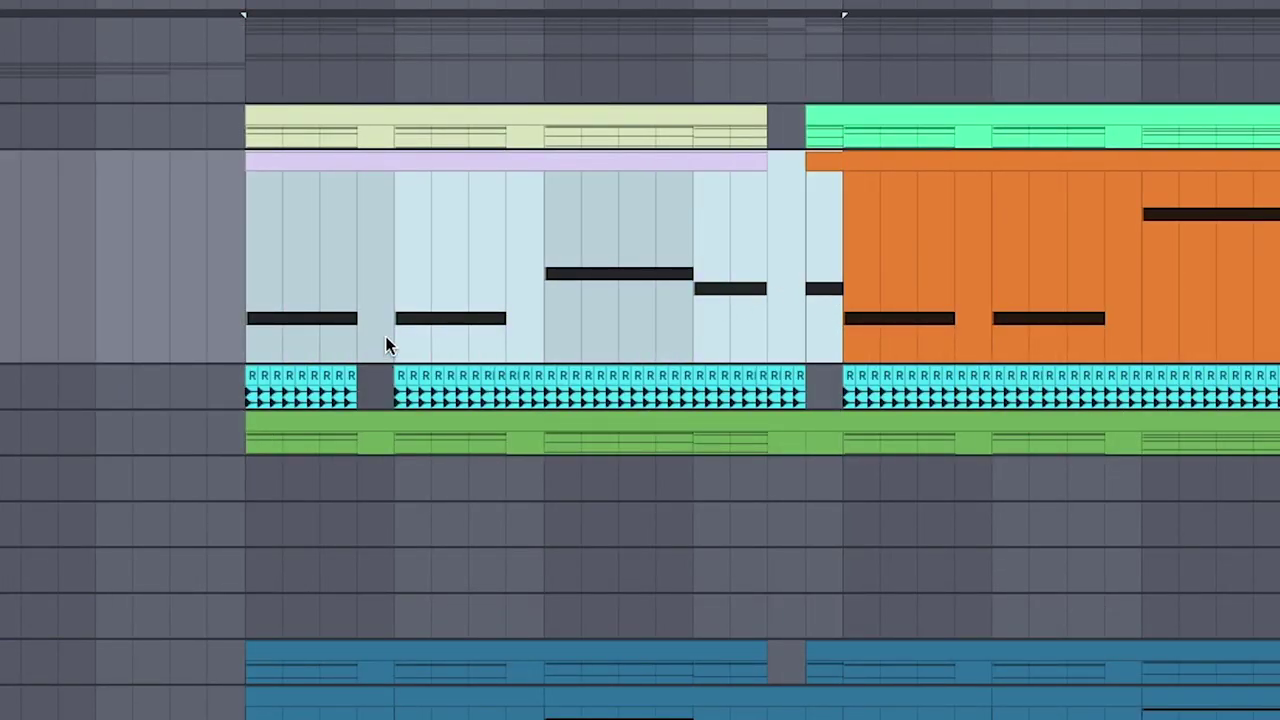
Play the drop and set Serum's filter type to Dist.Comb 2 LP.
{"action": "key", "text": "space"}
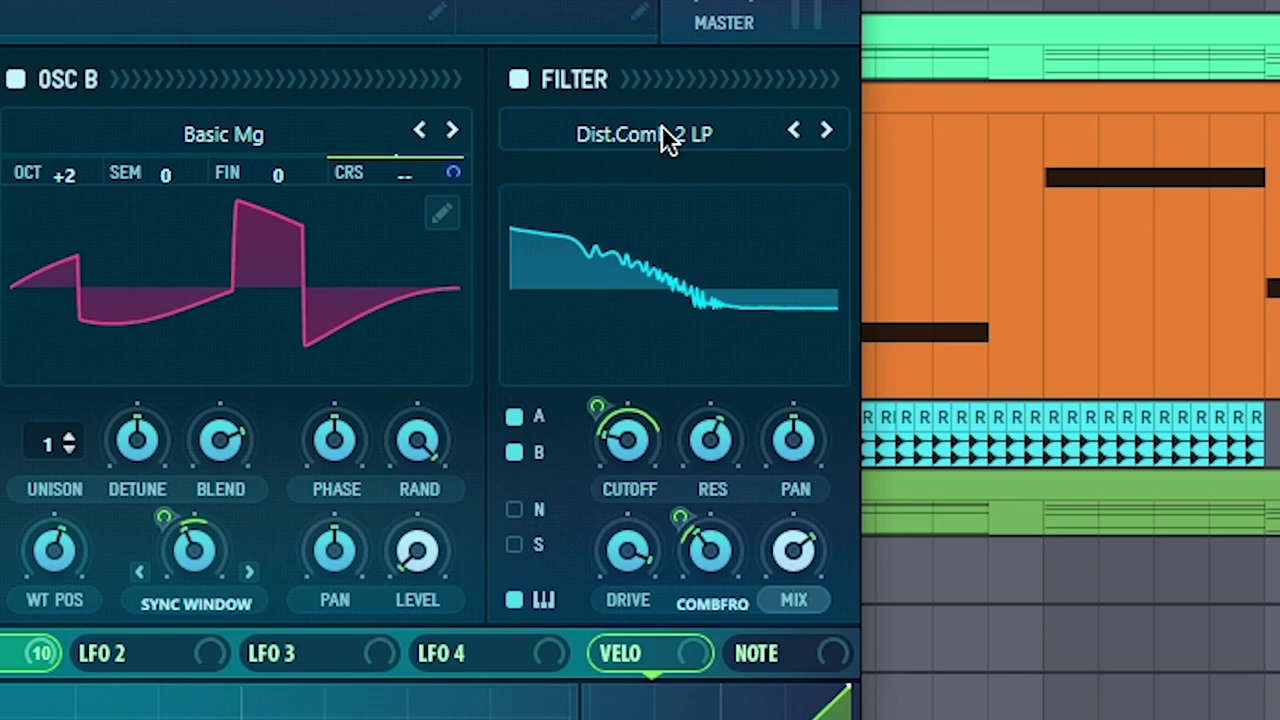
{"action": "left_click", "coordinate": [661, 125]}
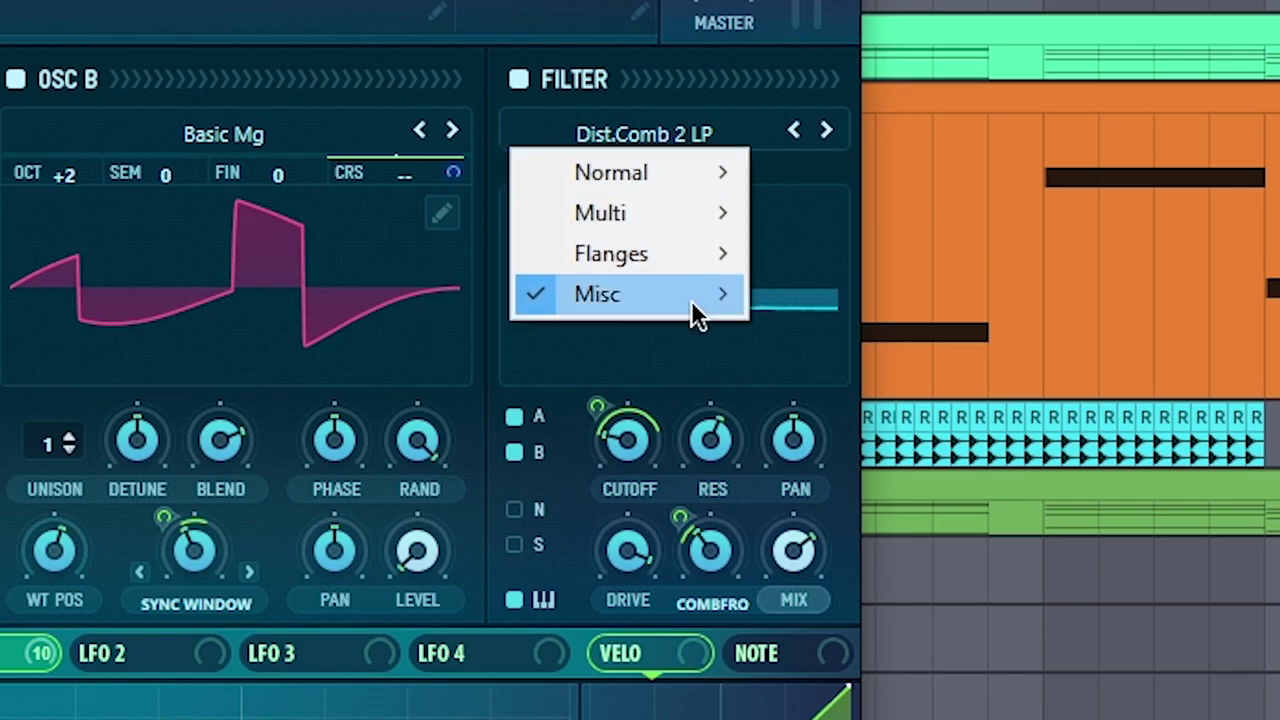
{"action": "mouse_move", "coordinate": [691, 300]}
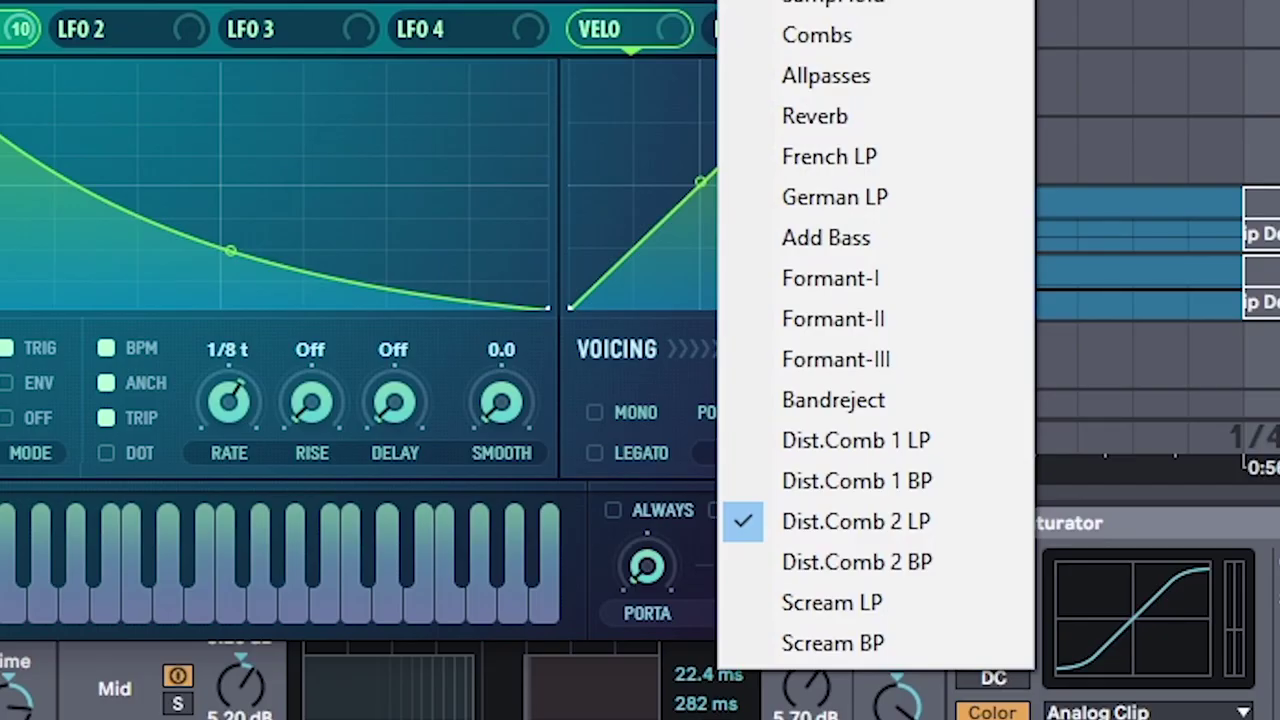
{"action": "left_click", "coordinate": [862, 521]}
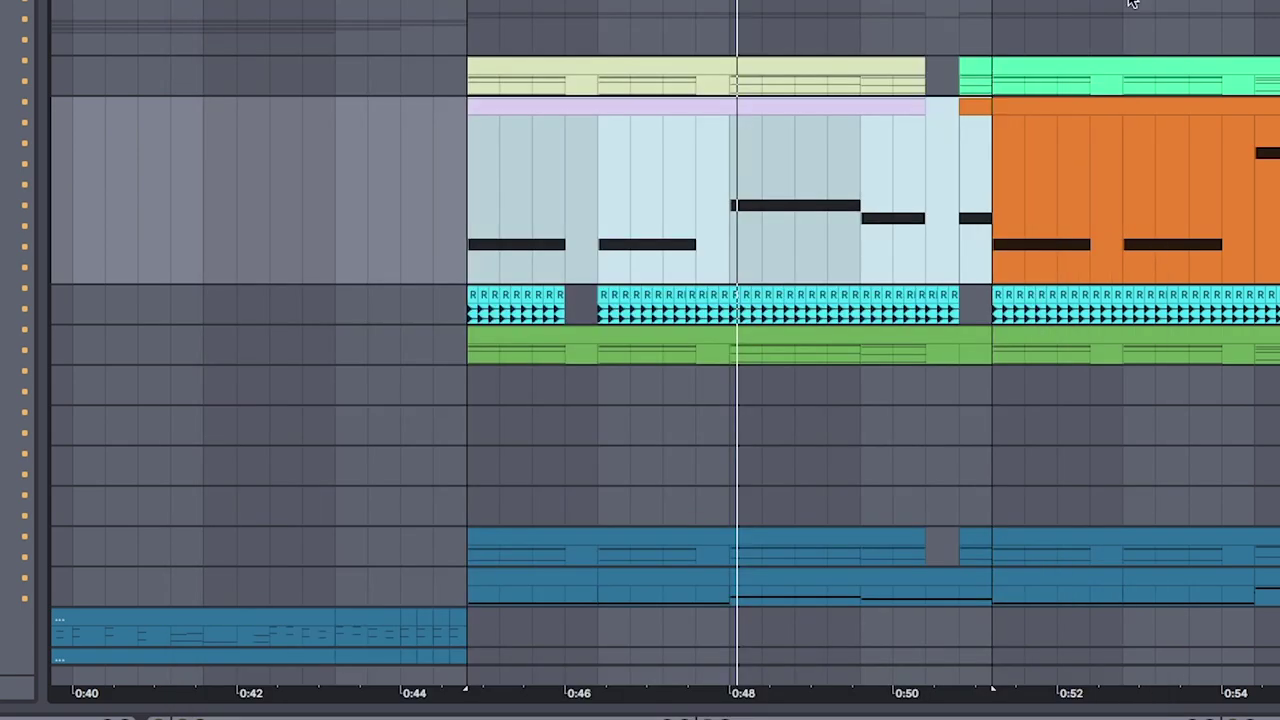
Scroll the device chain and select the Mid Side Low Cut, then EQ Eight devices.
{"action": "scroll", "coordinate": [549, 173], "scroll_direction": "down", "scroll_amount": 3}
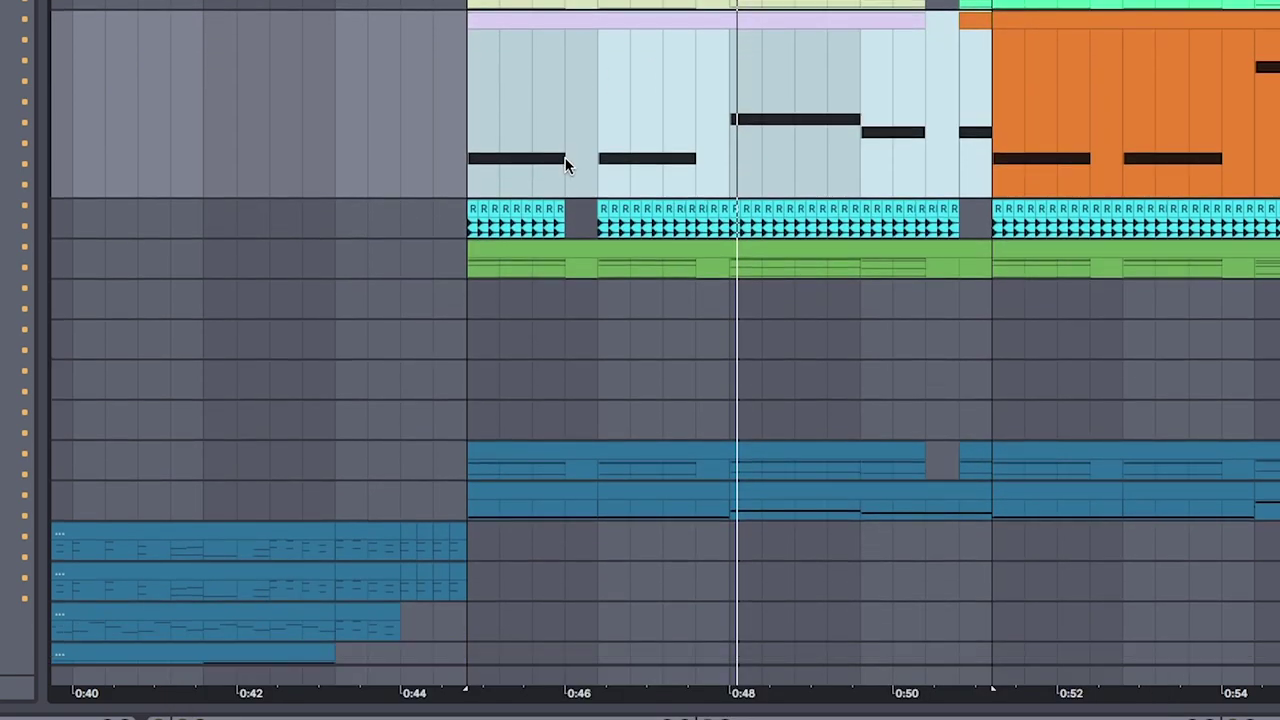
{"action": "scroll", "coordinate": [606, 180], "scroll_direction": "up", "scroll_amount": 1}
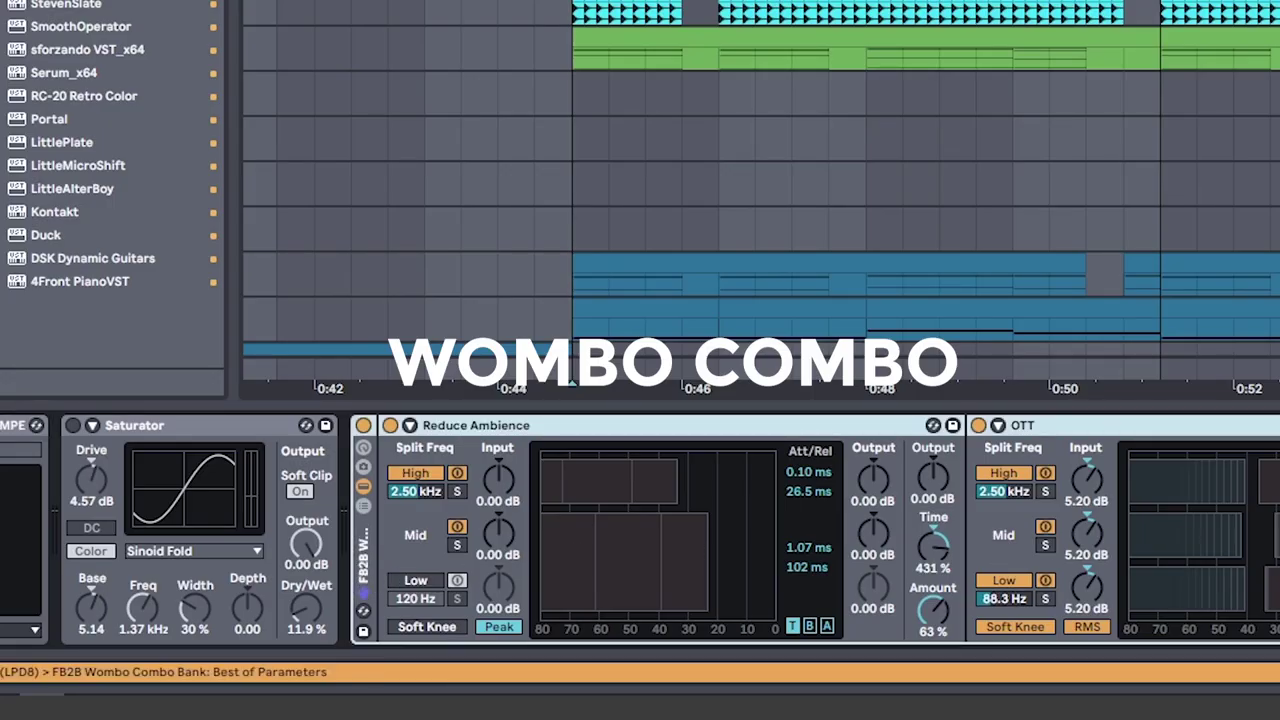
{"action": "scroll", "coordinate": [694, 455], "scroll_direction": "right", "scroll_amount": 10}
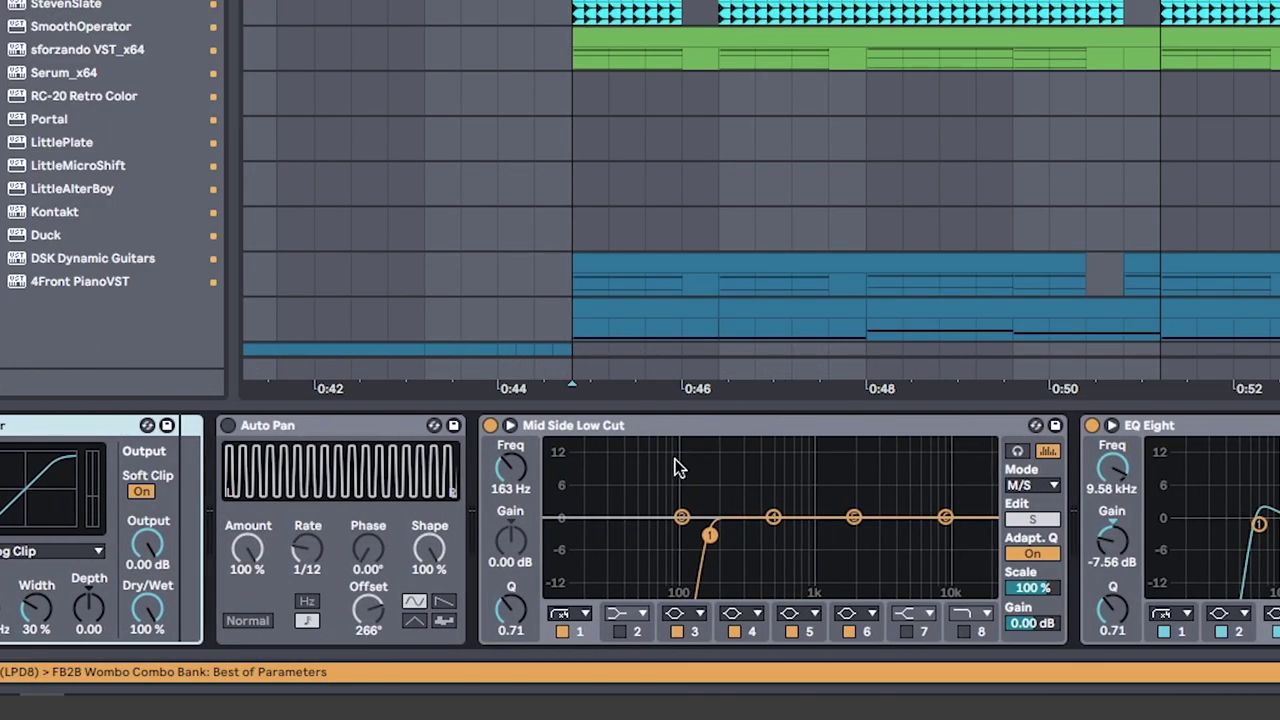
{"action": "left_click", "coordinate": [758, 430]}
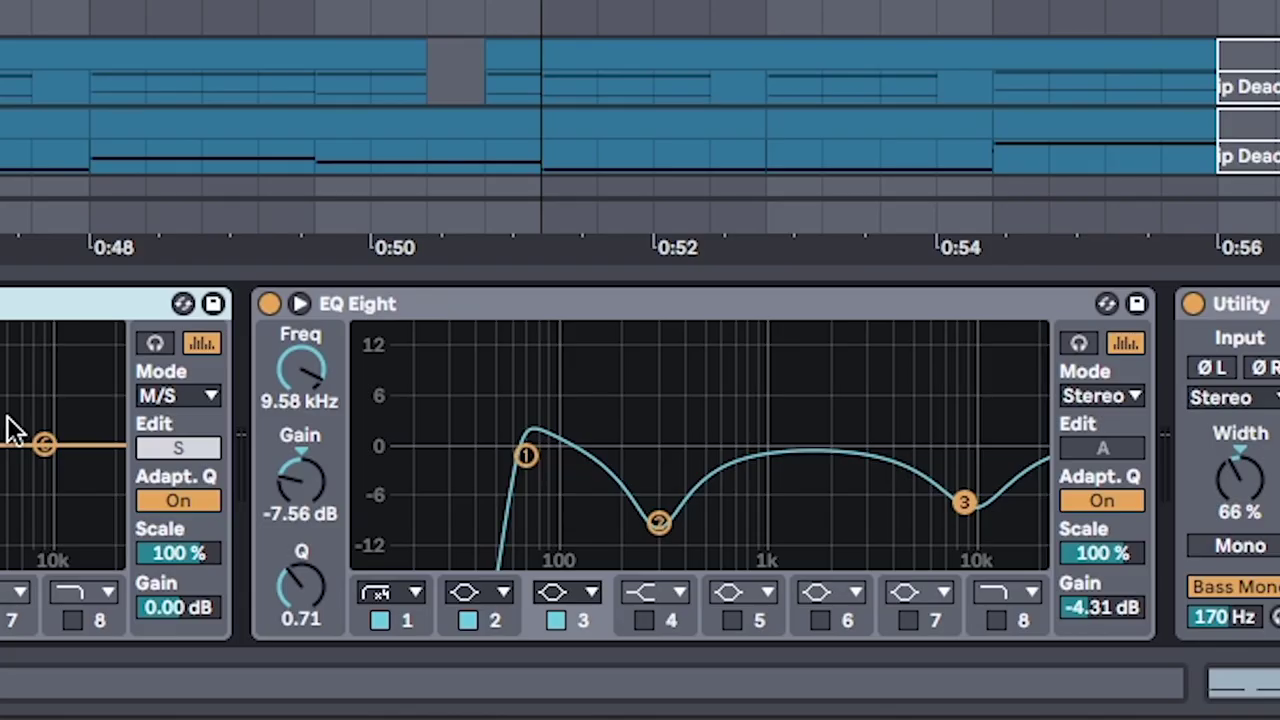
{"action": "left_click", "coordinate": [1243, 458]}
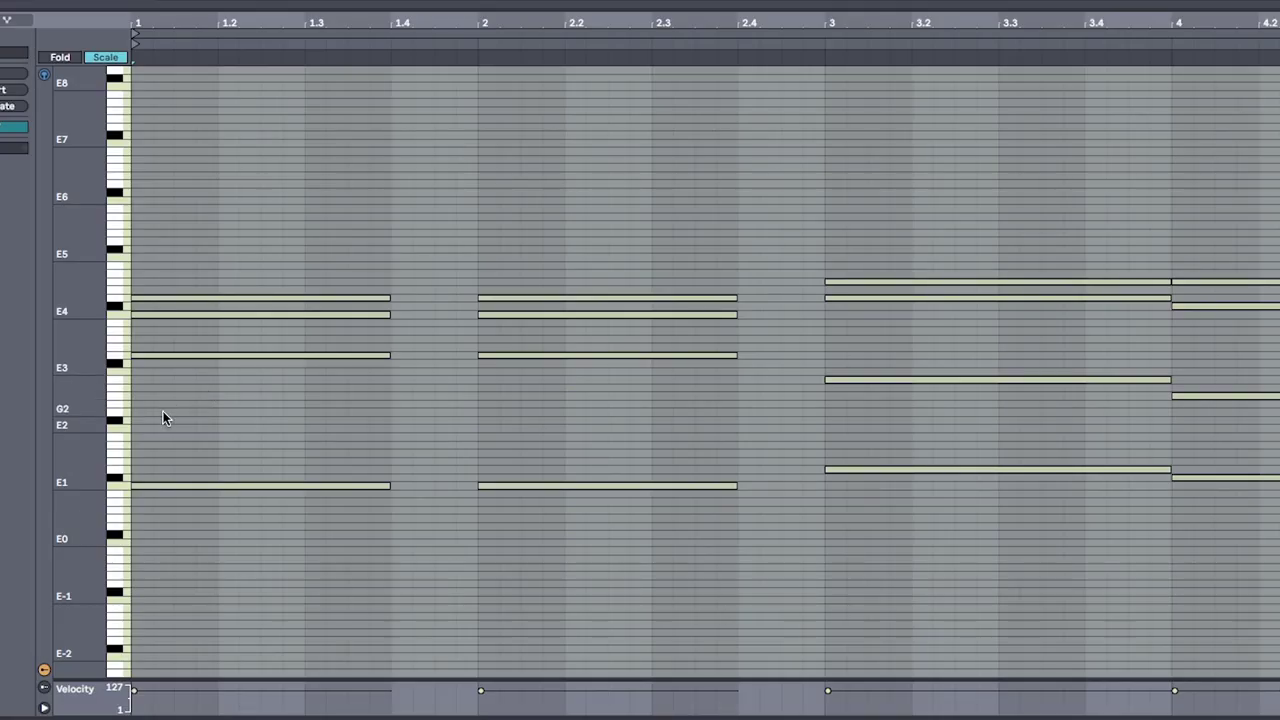
Enlarge the note rows, then select and clear the coloR chord notes near bar 4.
{"action": "left_click_drag", "start_coordinate": [91, 406], "coordinate": [277, 440]}
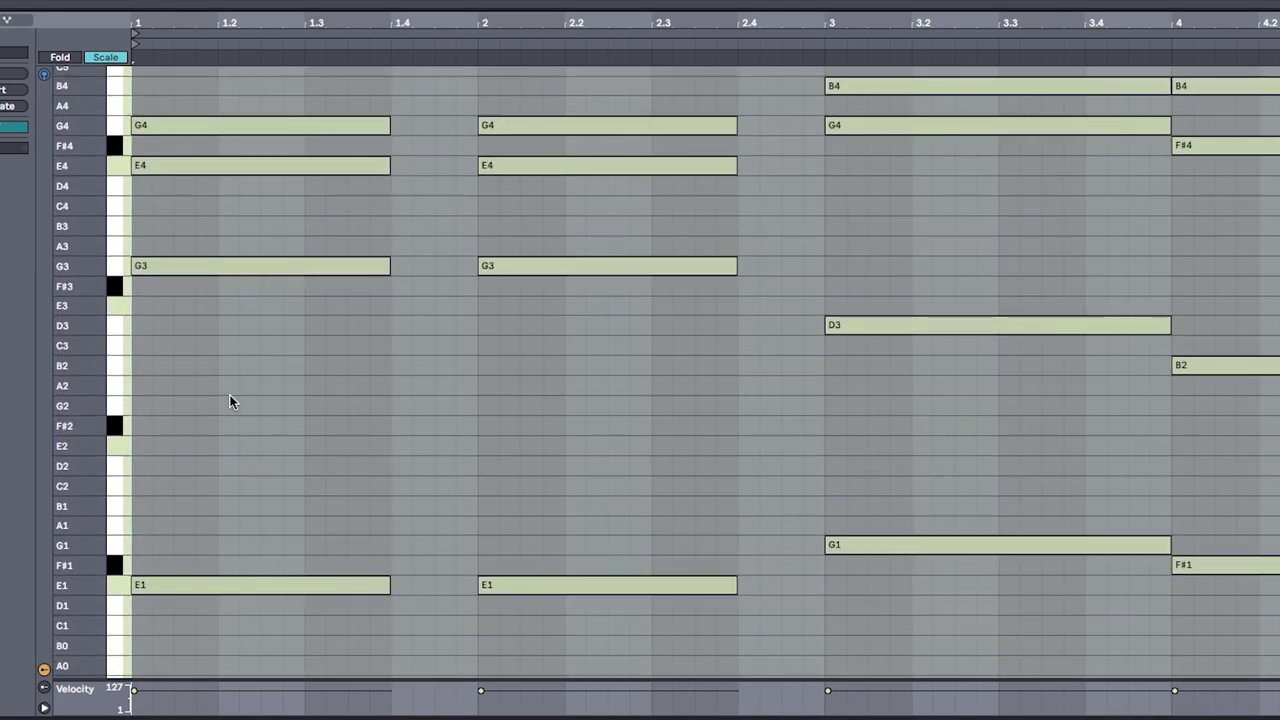
{"action": "left_click_drag", "start_coordinate": [248, 383], "coordinate": [297, 526]}
{"action": "left_click_drag", "start_coordinate": [590, 342], "coordinate": [611, 406]}
{"action": "left_click", "coordinate": [615, 428]}
{"action": "left_click", "coordinate": [1040, 450]}
{"action": "left_click_drag", "start_coordinate": [1240, 414], "coordinate": [1266, 486]}
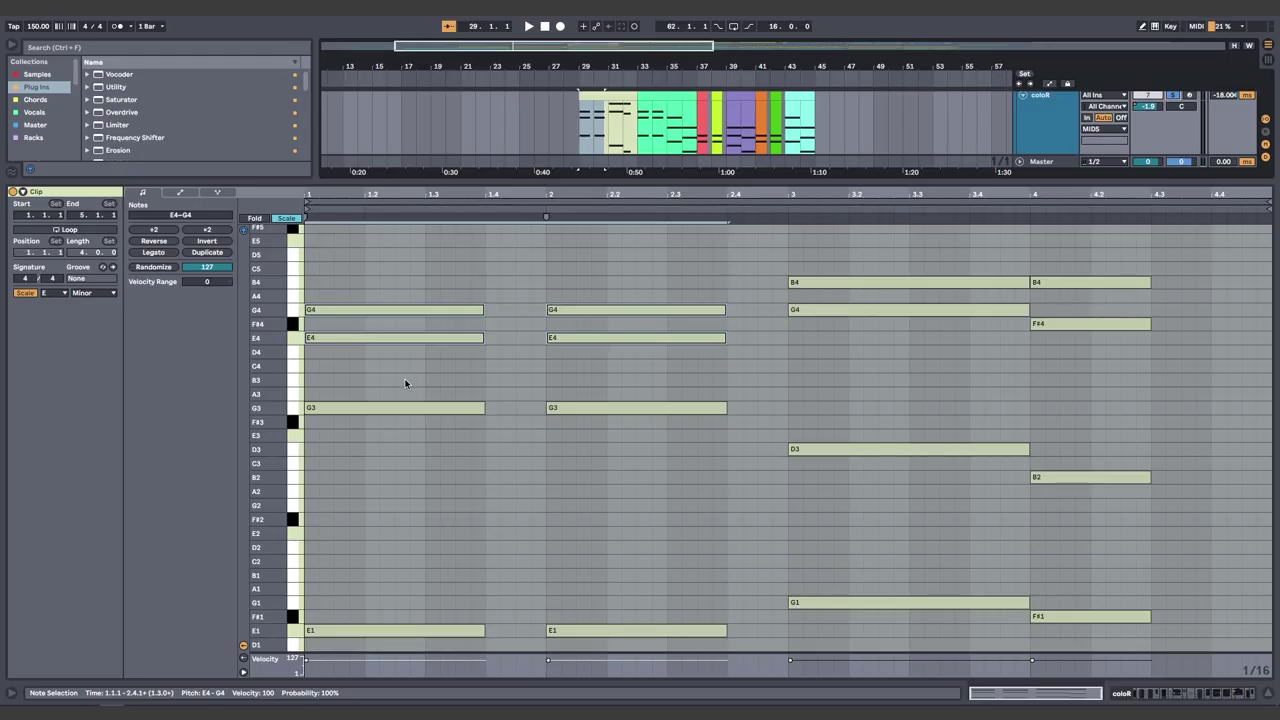
{"action": "left_click", "coordinate": [470, 375]}
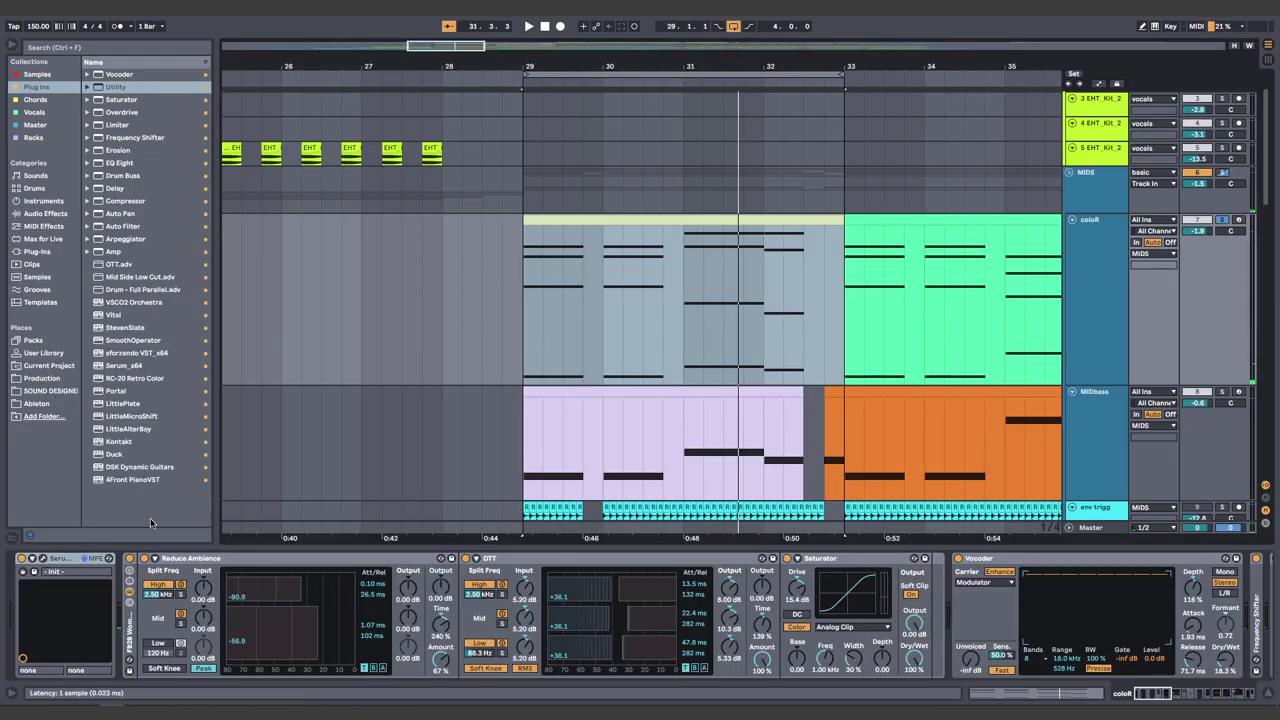
Open the coloR track's Serum, check oscillator A level modulation, keeping Combs as FX filter.
{"action": "left_click", "coordinate": [108, 558]}
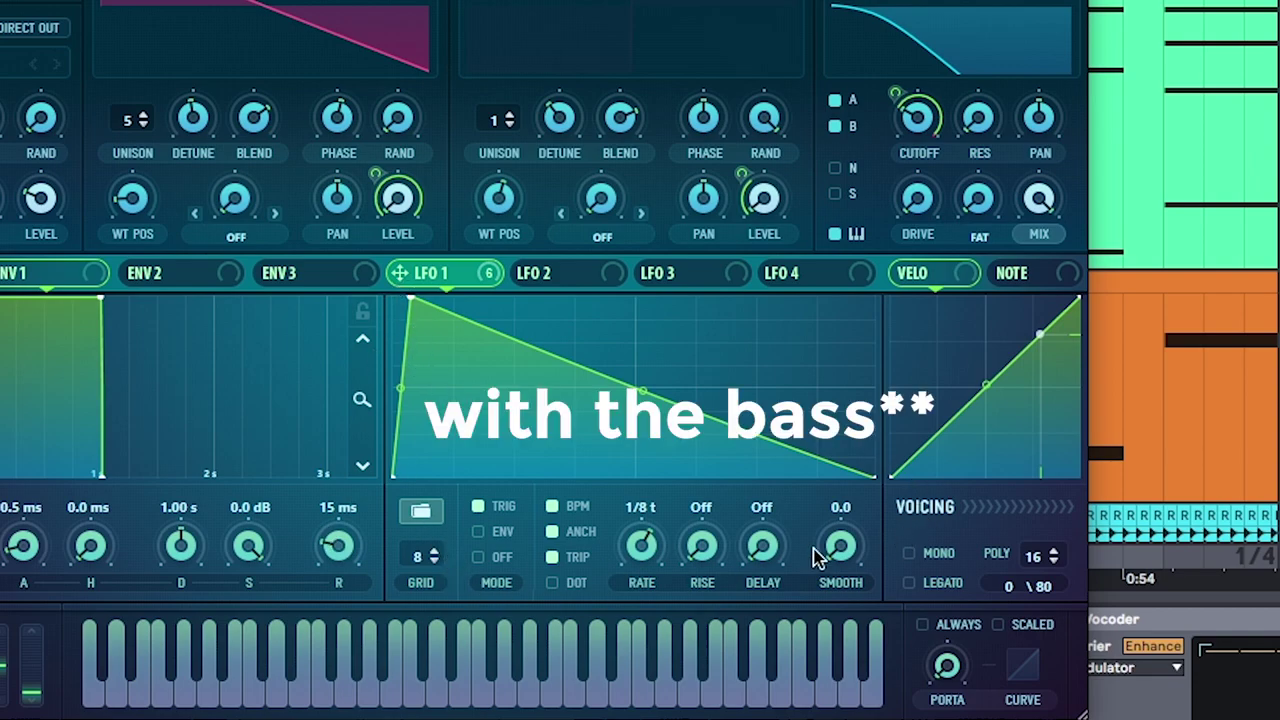
{"action": "right_click", "coordinate": [395, 205]}
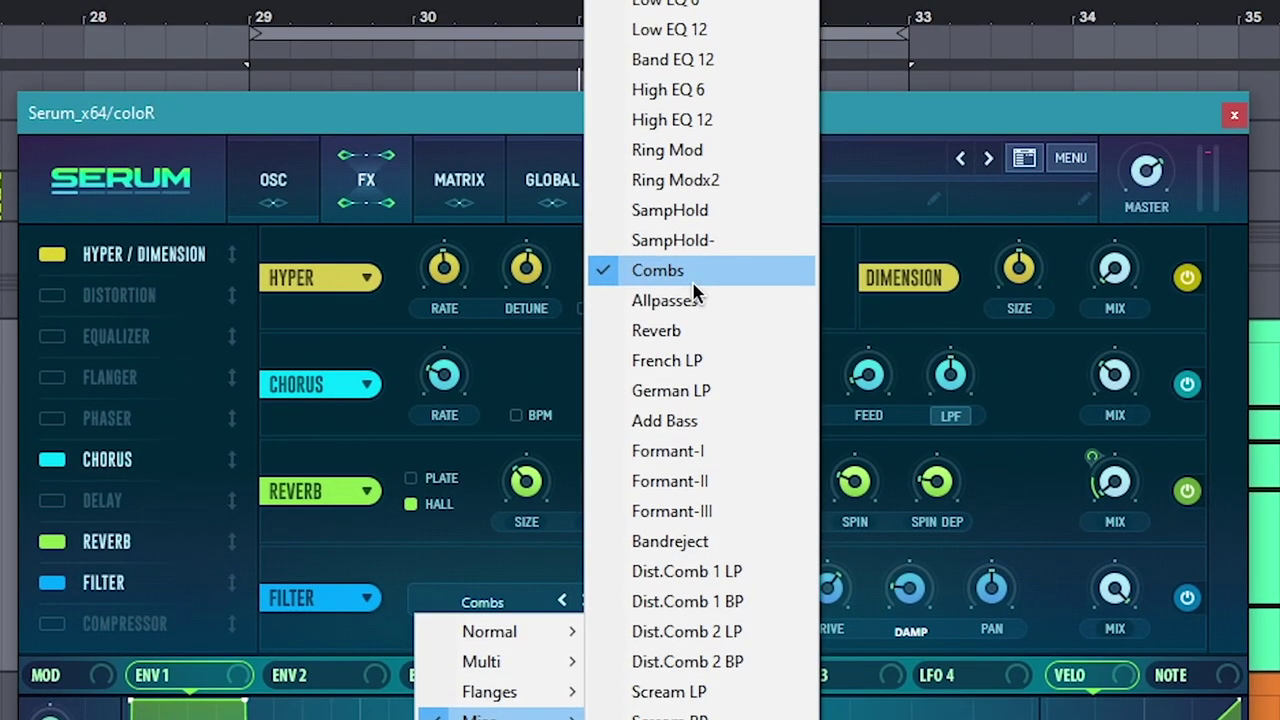
{"action": "left_click", "coordinate": [1105, 345]}
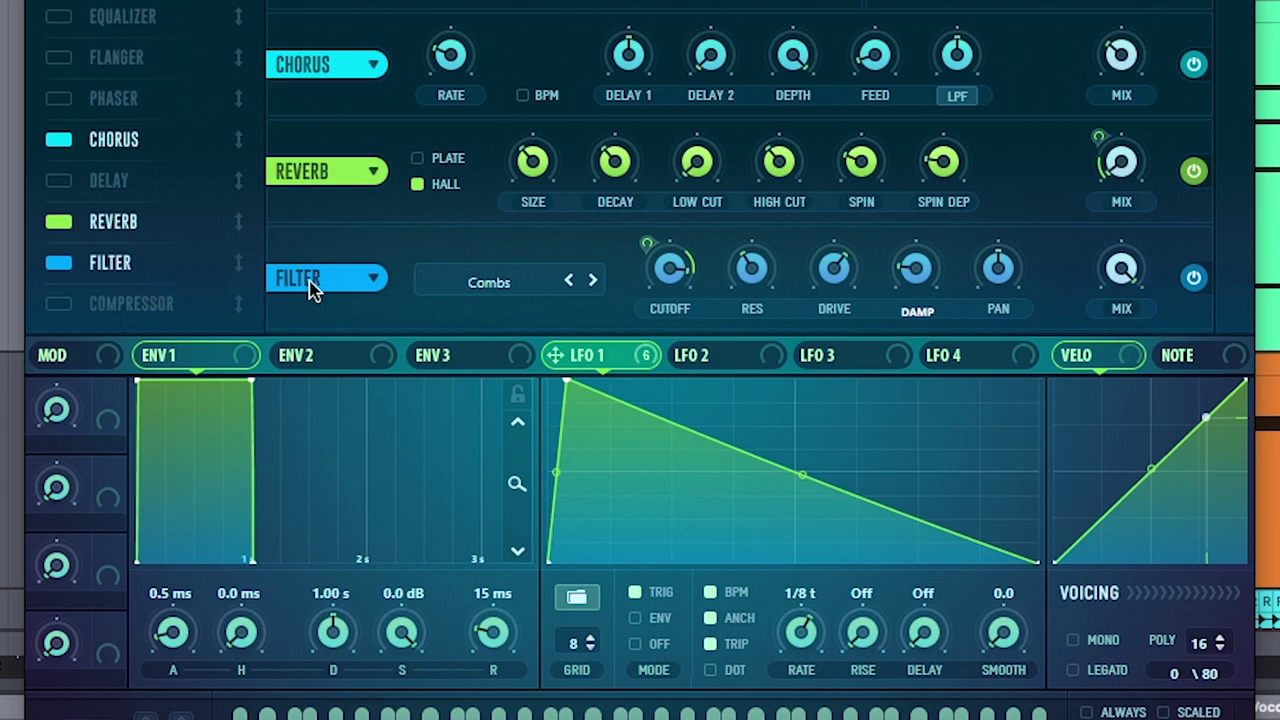
Lower the Combs effect filter cutoff from 791 Hz to about 87 Hz and play the drop.
{"action": "mouse_move", "coordinate": [672, 295]}
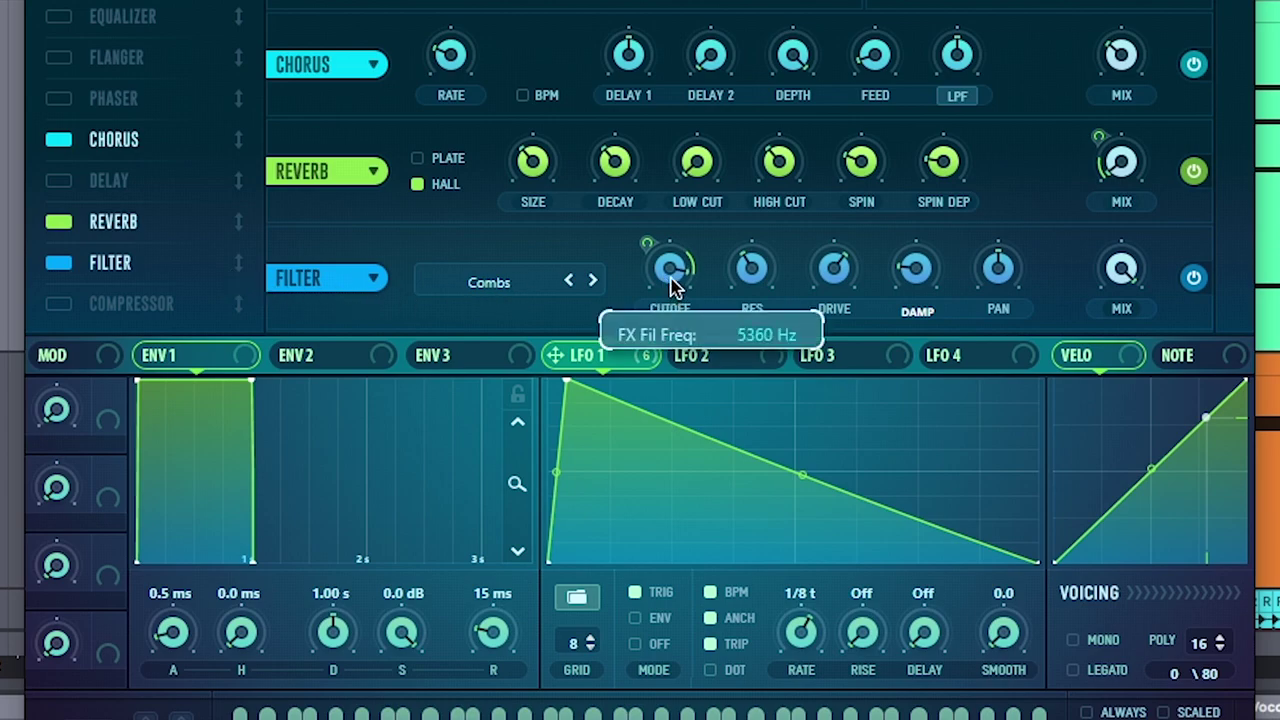
{"action": "left_click_drag", "start_coordinate": [672, 287], "coordinate": [675, 396]}
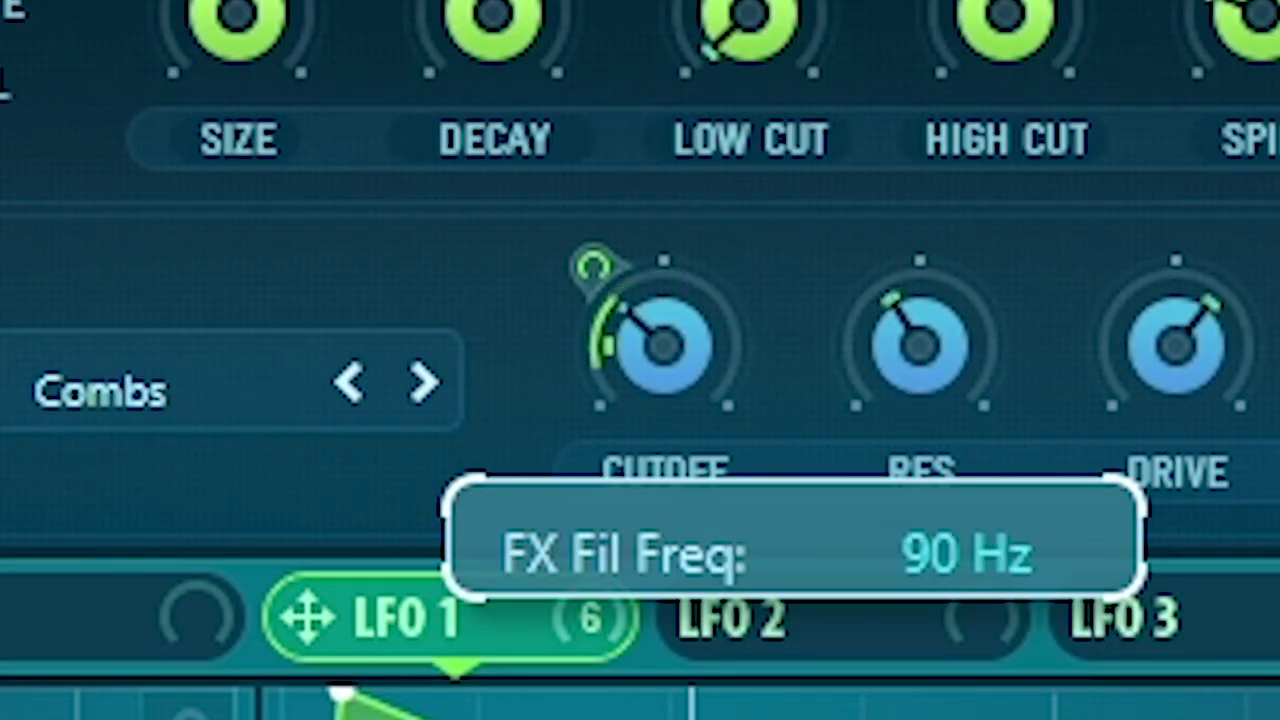
{"action": "left_click_drag", "start_coordinate": [663, 350], "coordinate": [663, 356]}
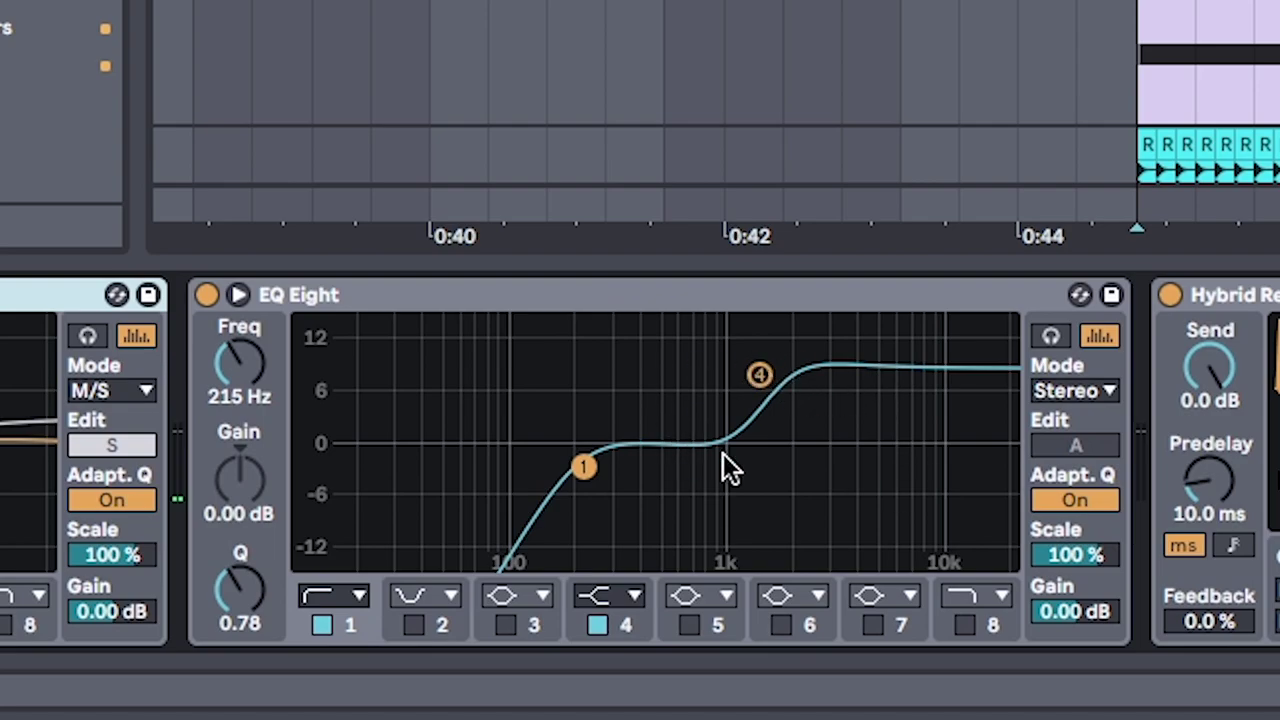
{"action": "scroll", "coordinate": [1171, 414], "scroll_direction": "right", "scroll_amount": 5}
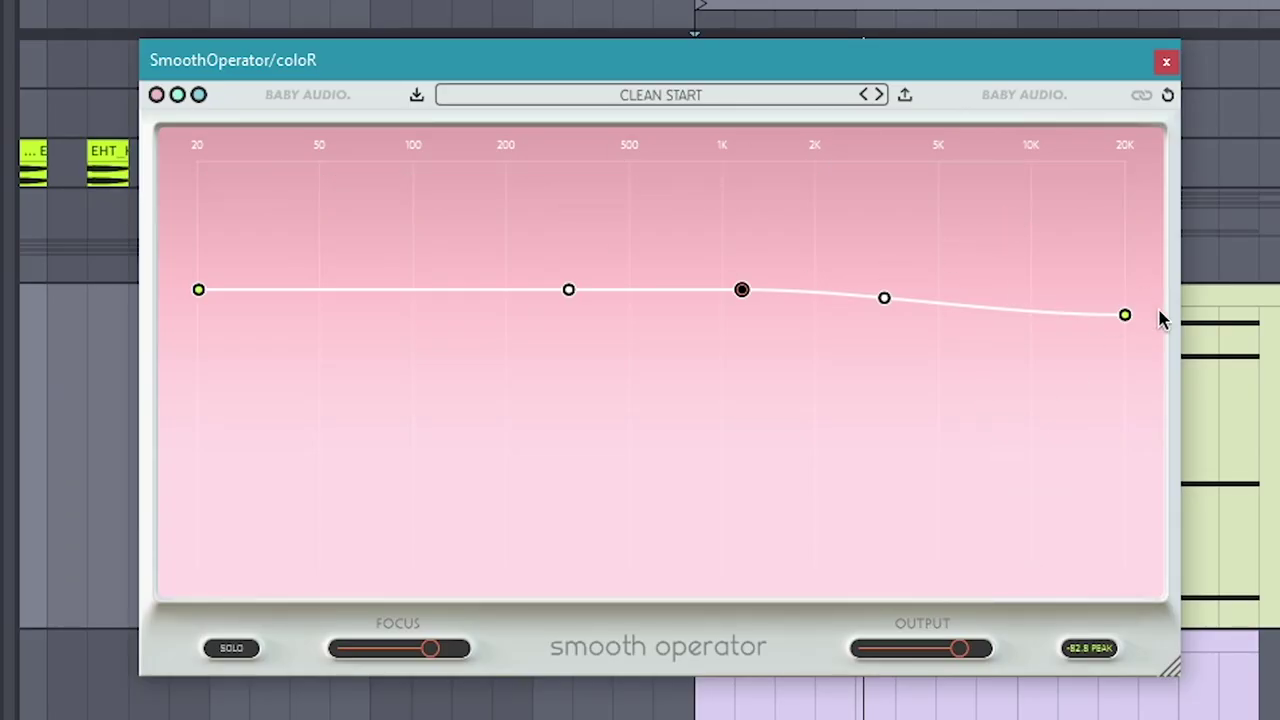
{"action": "key", "text": "space"}
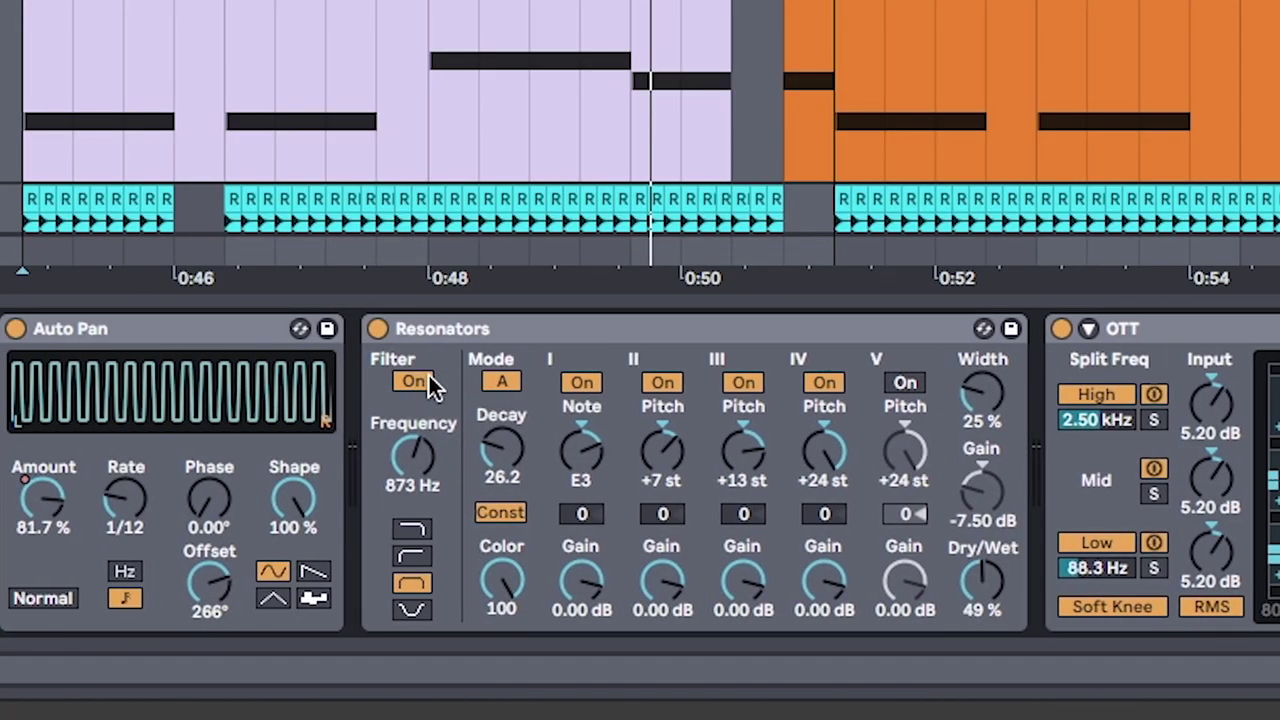
Focus the Resonators device, tuned to E3 with +7, +13 and +24 st voices.
{"action": "left_click", "coordinate": [536, 350]}
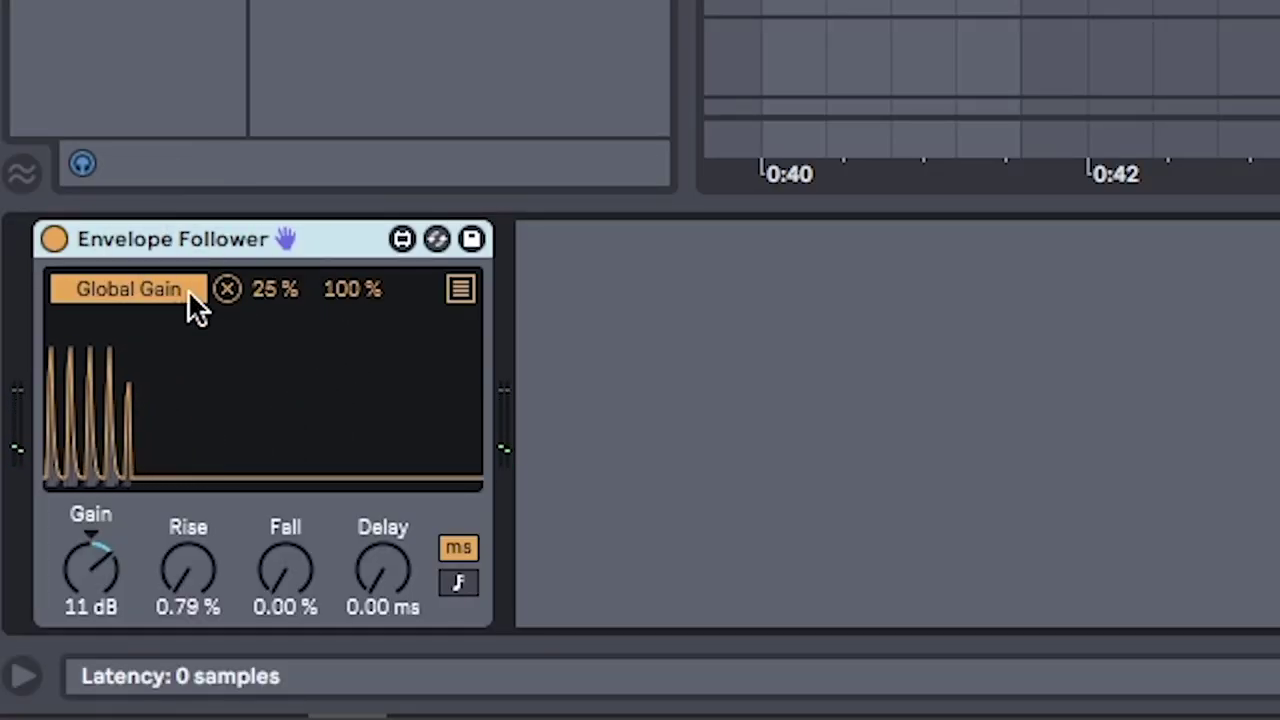
Map the Envelope Follower's output, then switch on the chord track's Resonators effect.
{"action": "left_click", "coordinate": [123, 285]}
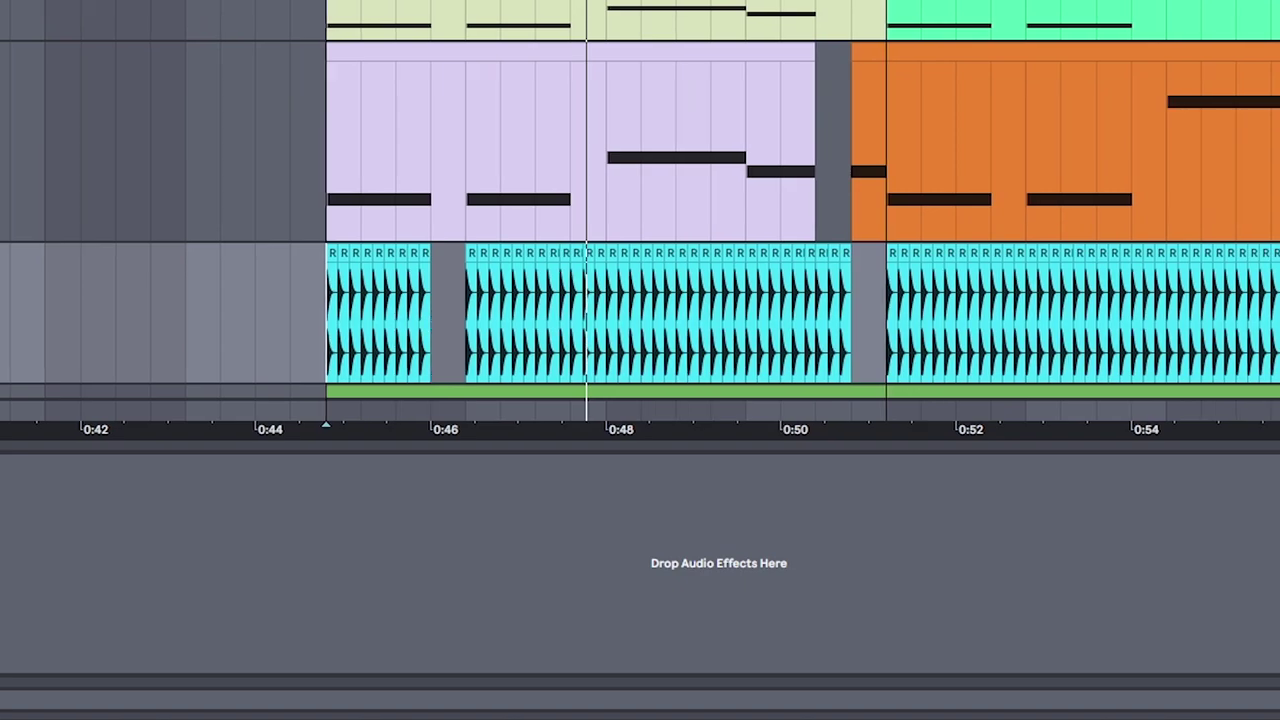
{"action": "left_click", "coordinate": [680, 338]}
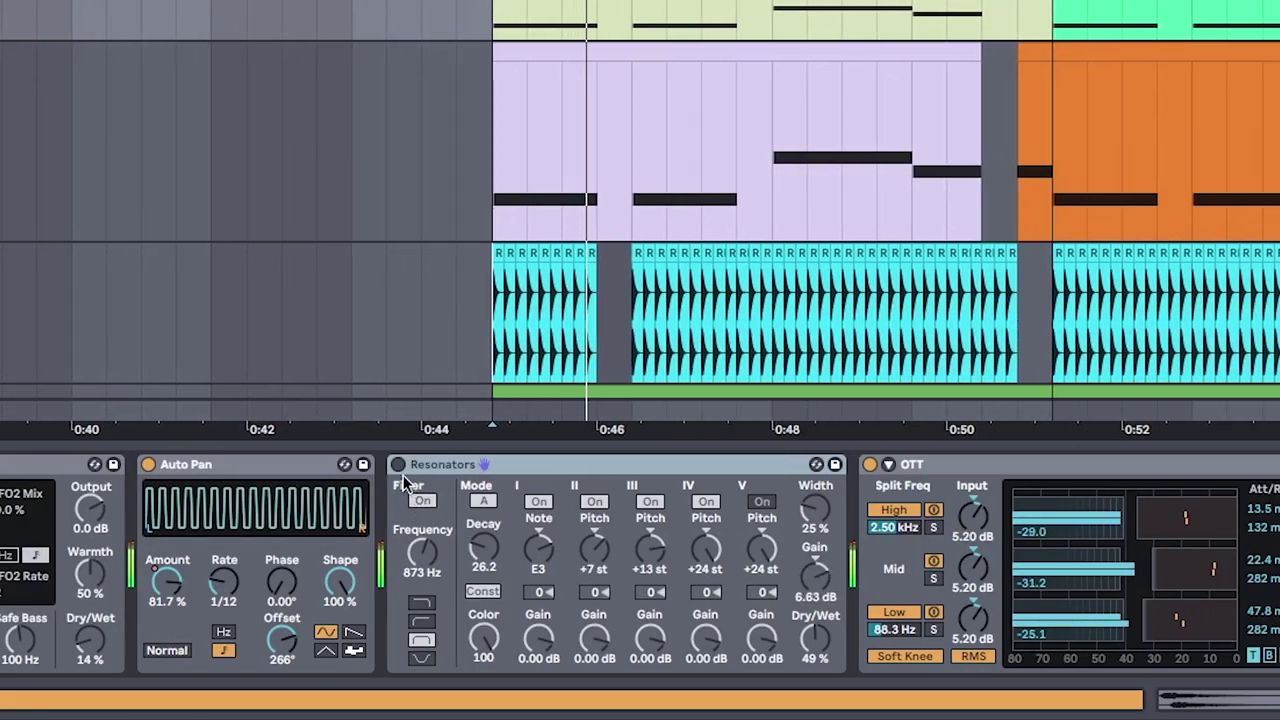
{"action": "left_click", "coordinate": [398, 464]}
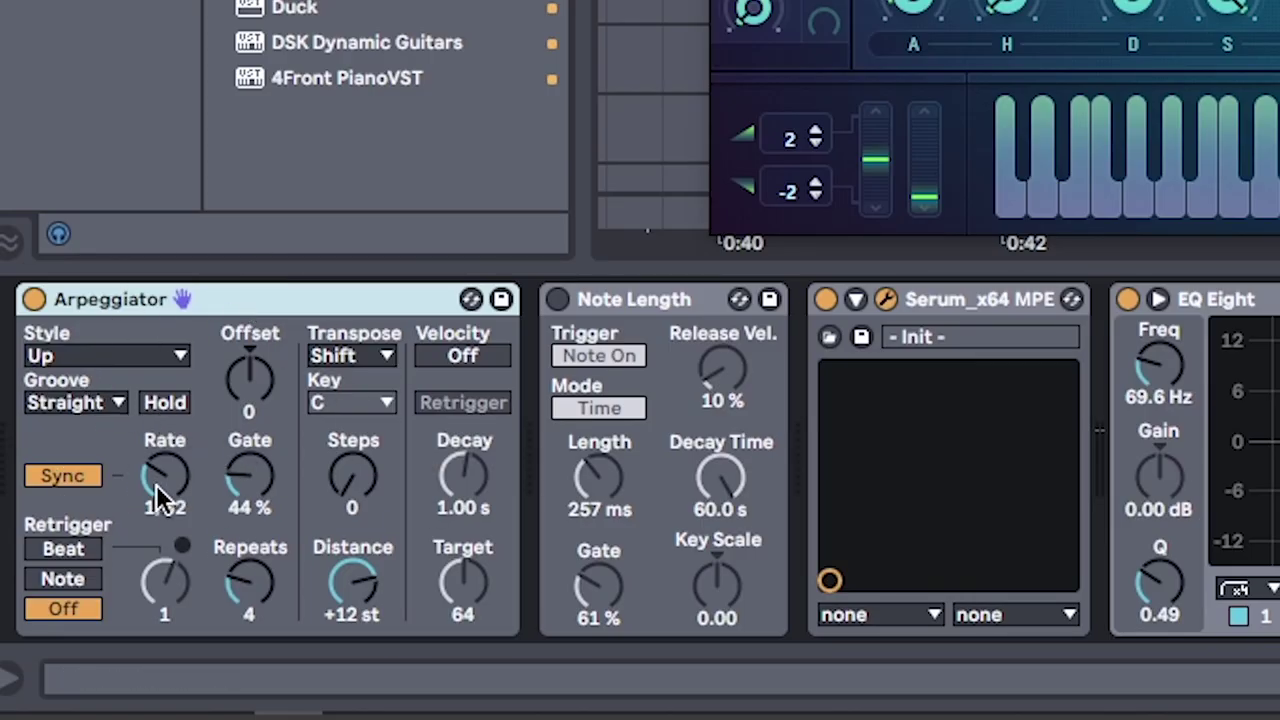
Raise the Arpeggiator Gate knob, nudge Serum's Distortion Drive up, and enable Note Length.
{"action": "left_click_drag", "start_coordinate": [280, 481], "coordinate": [263, 450]}
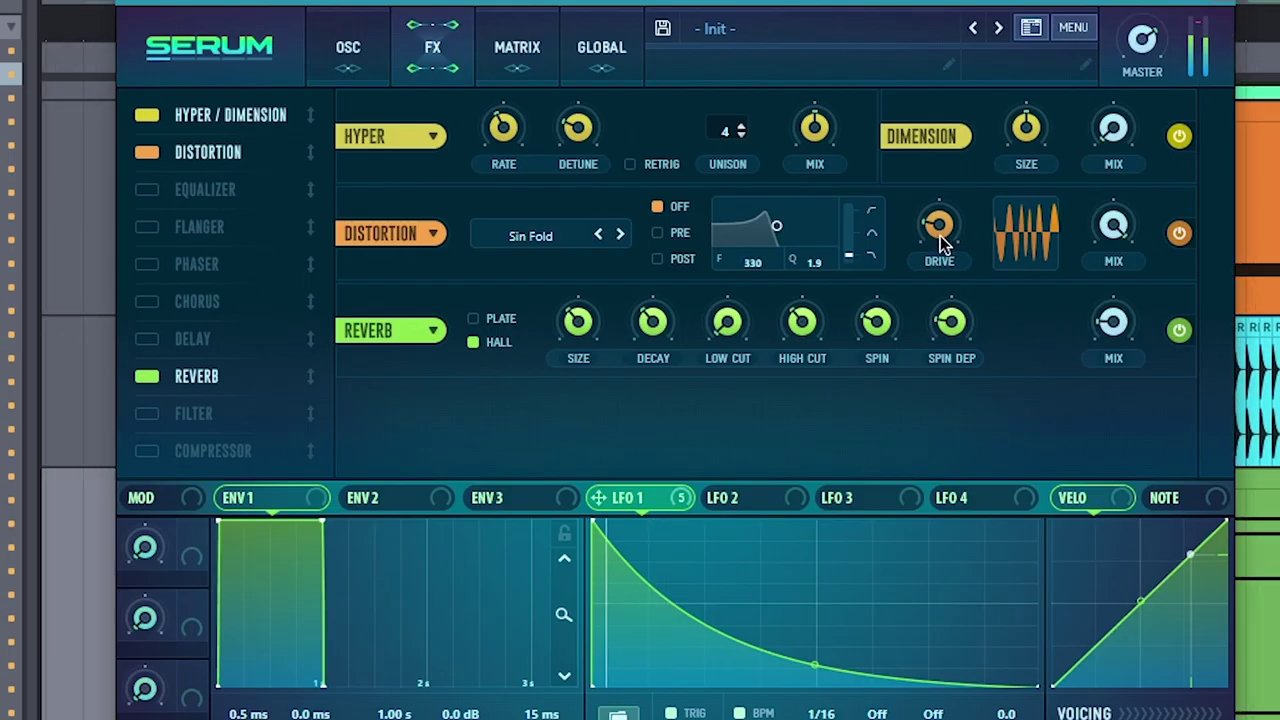
{"action": "left_click_drag", "start_coordinate": [948, 196], "coordinate": [938, 226]}
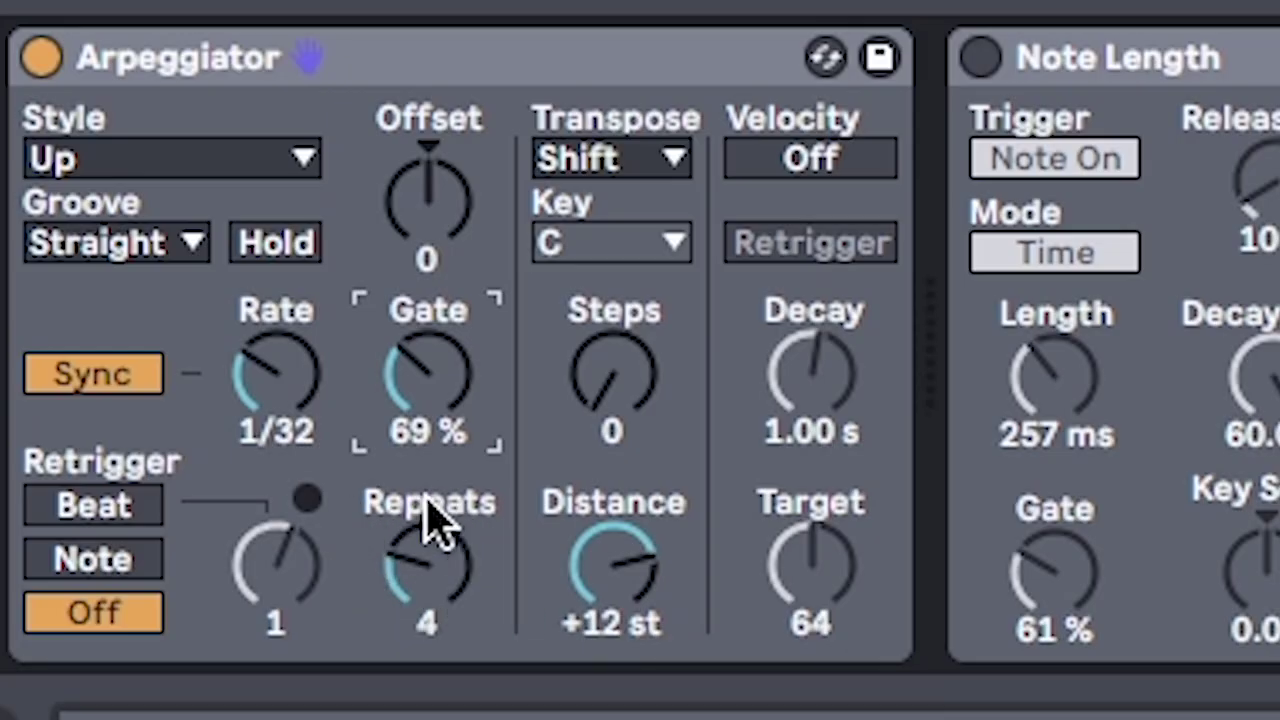
{"action": "left_click", "coordinate": [980, 57]}
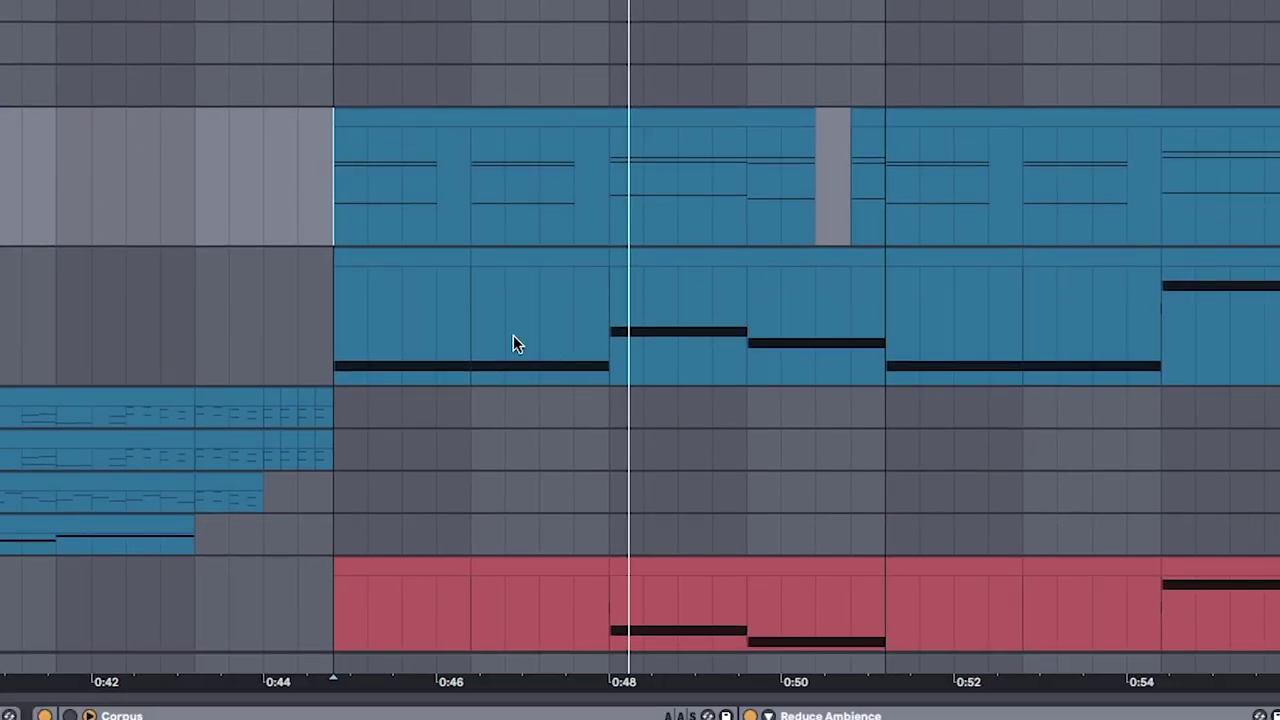
Select the wump bass track and play the arrangement from the start marker through the drop.
{"action": "left_click", "coordinate": [76, 383]}
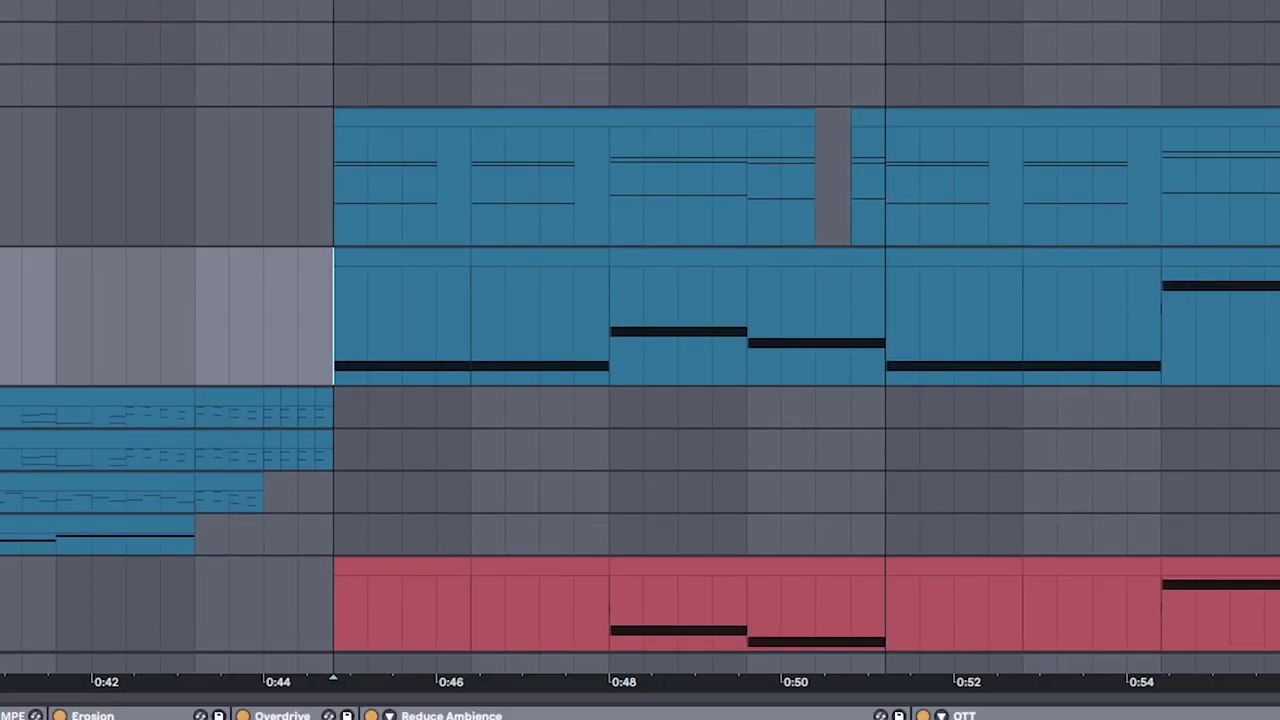
{"action": "key", "text": "space"}
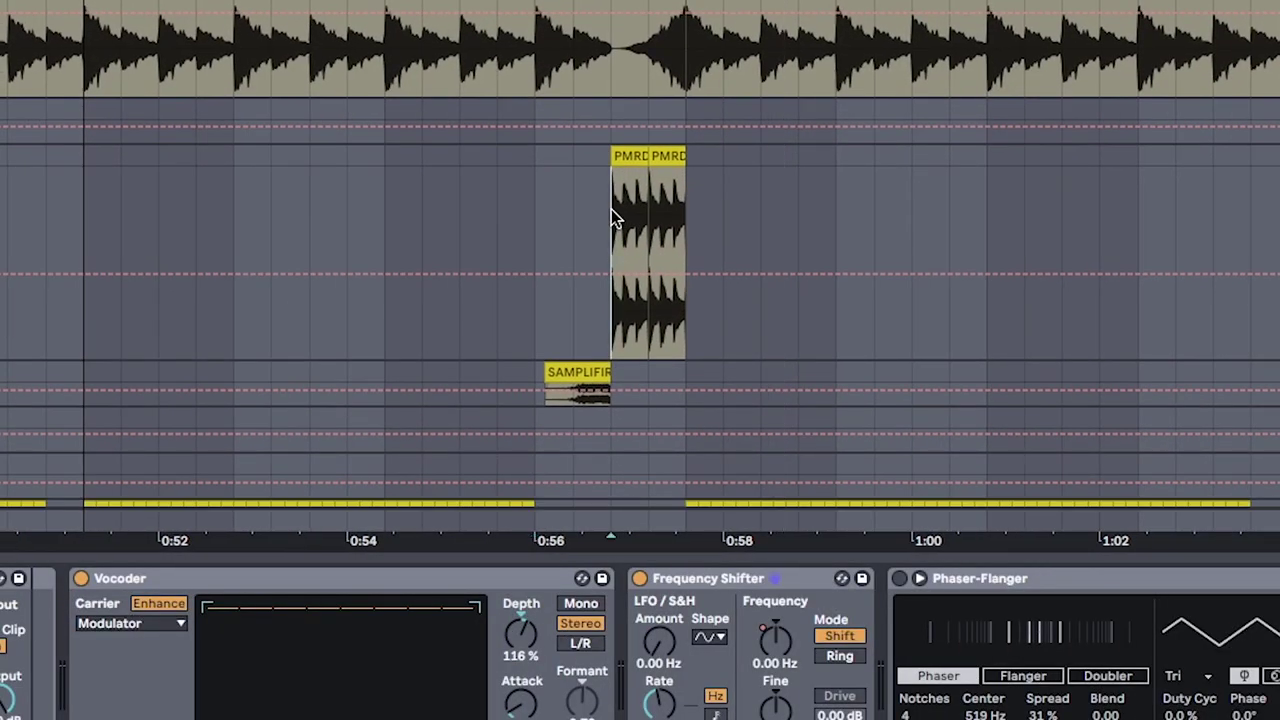
Play from bar 29 in the PMRD lane, then select siren FX and close its Serum window.
{"action": "left_click", "coordinate": [611, 209]}
{"action": "left_click", "coordinate": [535, 214]}
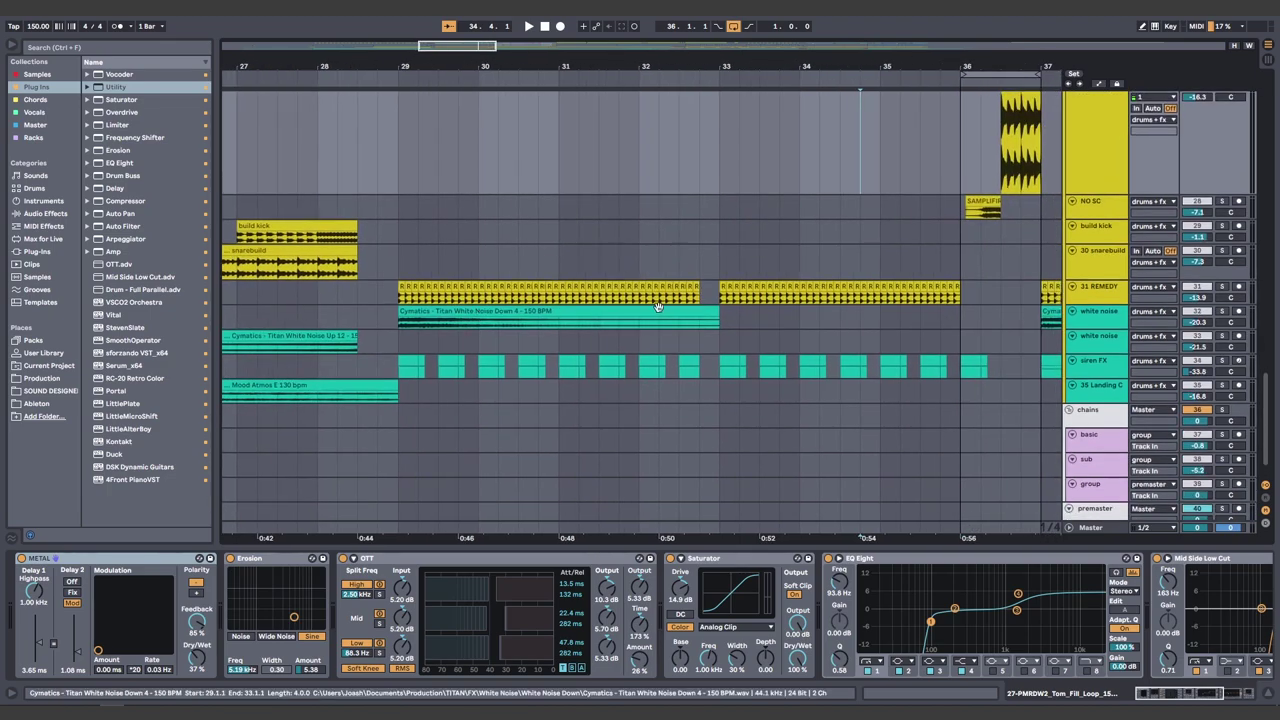
{"action": "left_click", "coordinate": [818, 308]}
{"action": "key", "text": "space"}
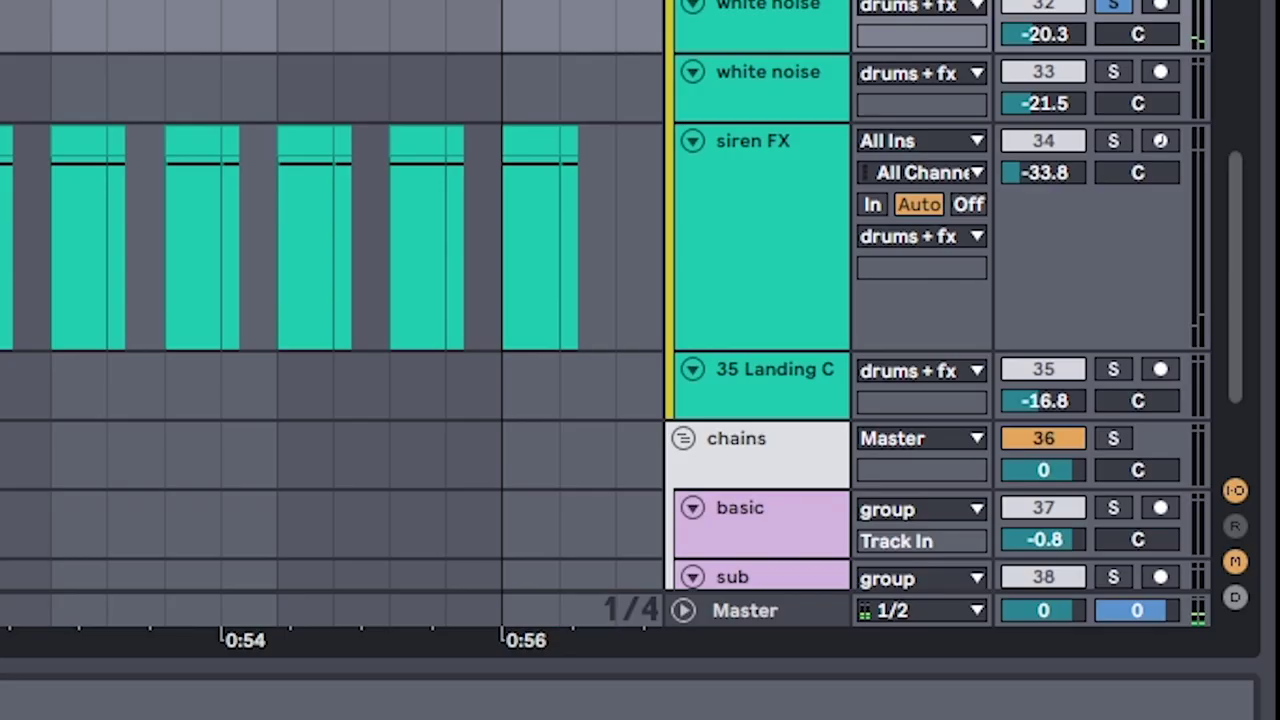
{"action": "left_click", "coordinate": [760, 240]}
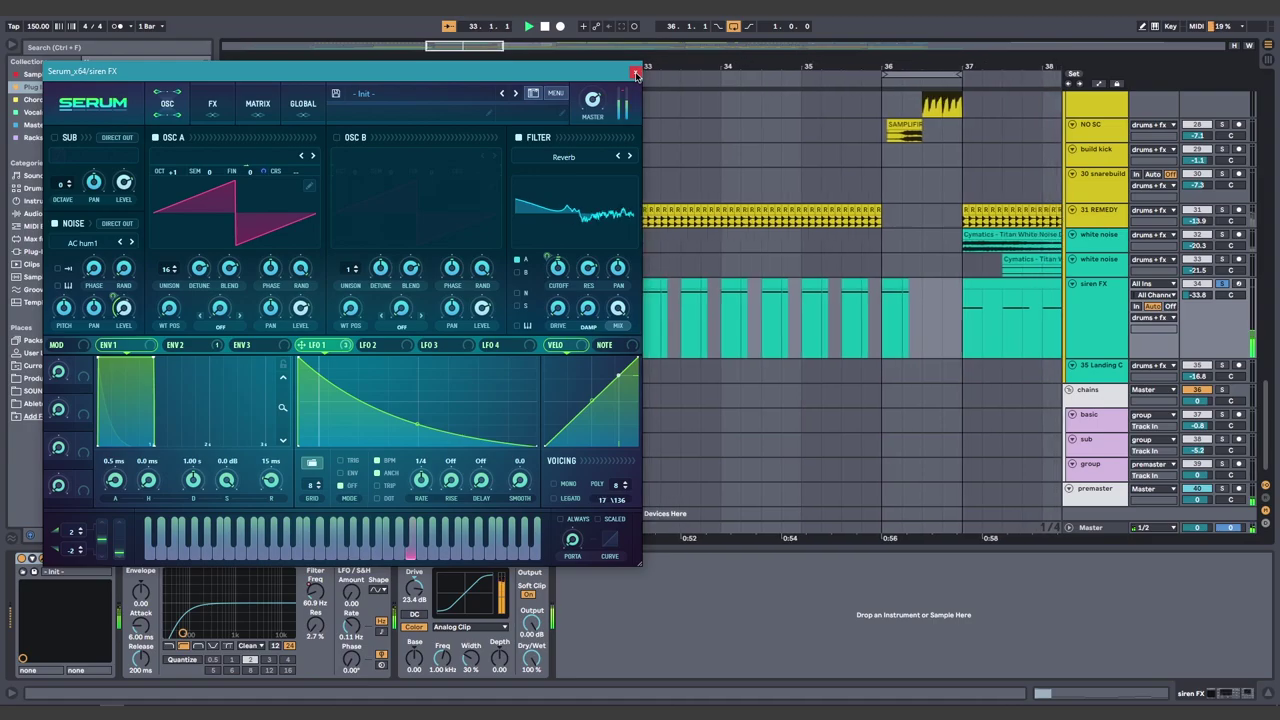
{"action": "key", "text": "ctrl+alt+p"}
Play from bar 29, then select bars 78–92 across the tracks and the wump track.
{"action": "left_click", "coordinate": [467, 310]}
{"action": "key", "text": "space"}
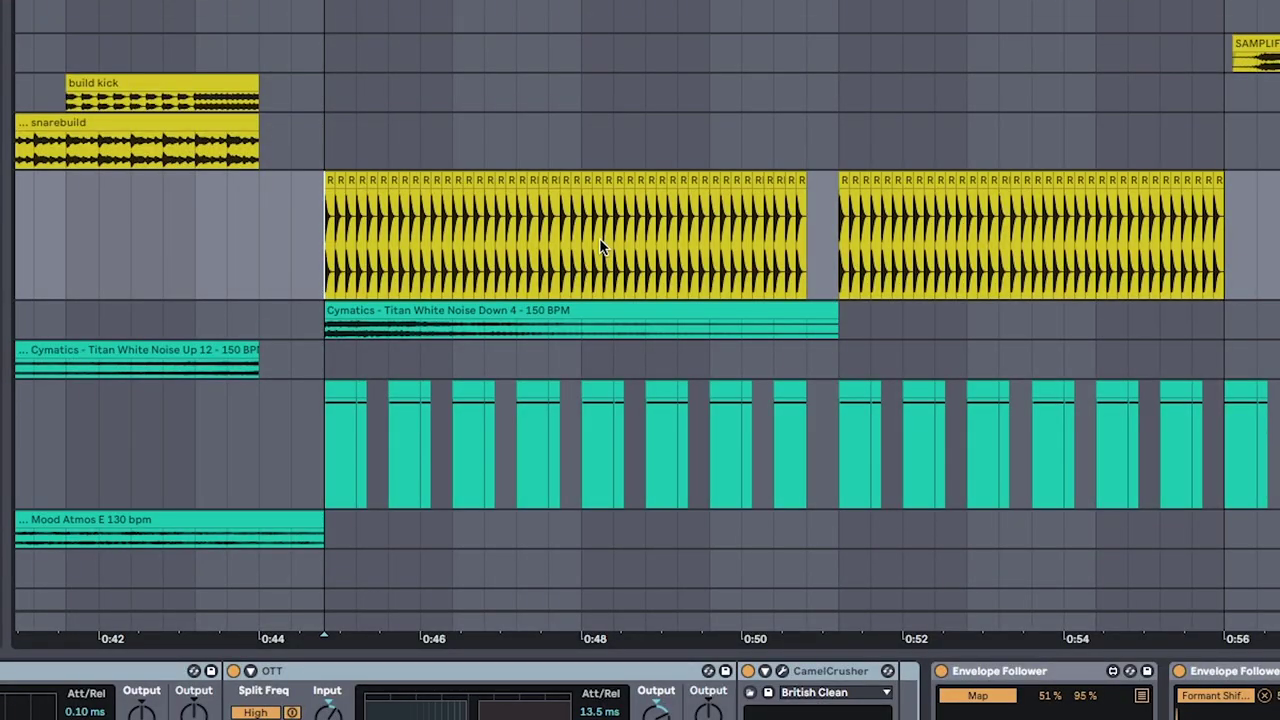
{"action": "key", "text": "space"}
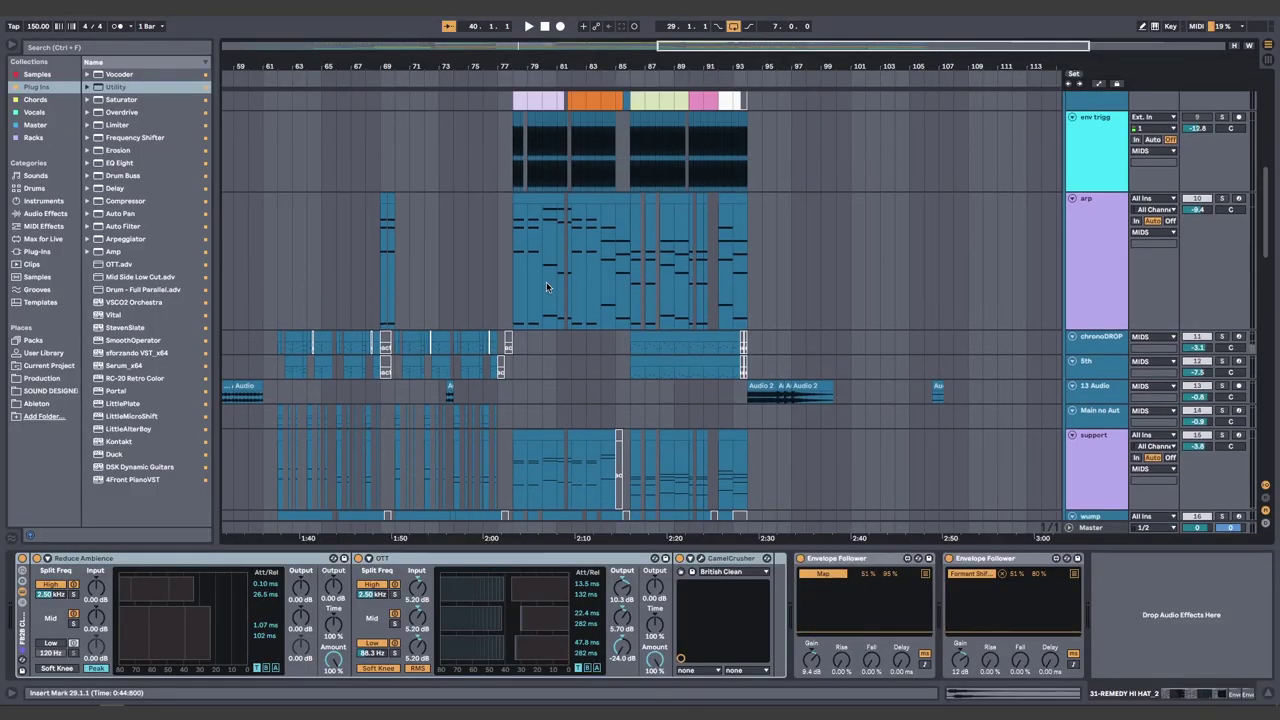
{"action": "scroll", "coordinate": [546, 288], "scroll_direction": "down", "scroll_amount": 2}
{"action": "left_click_drag", "start_coordinate": [513, 152], "coordinate": [732, 477]}
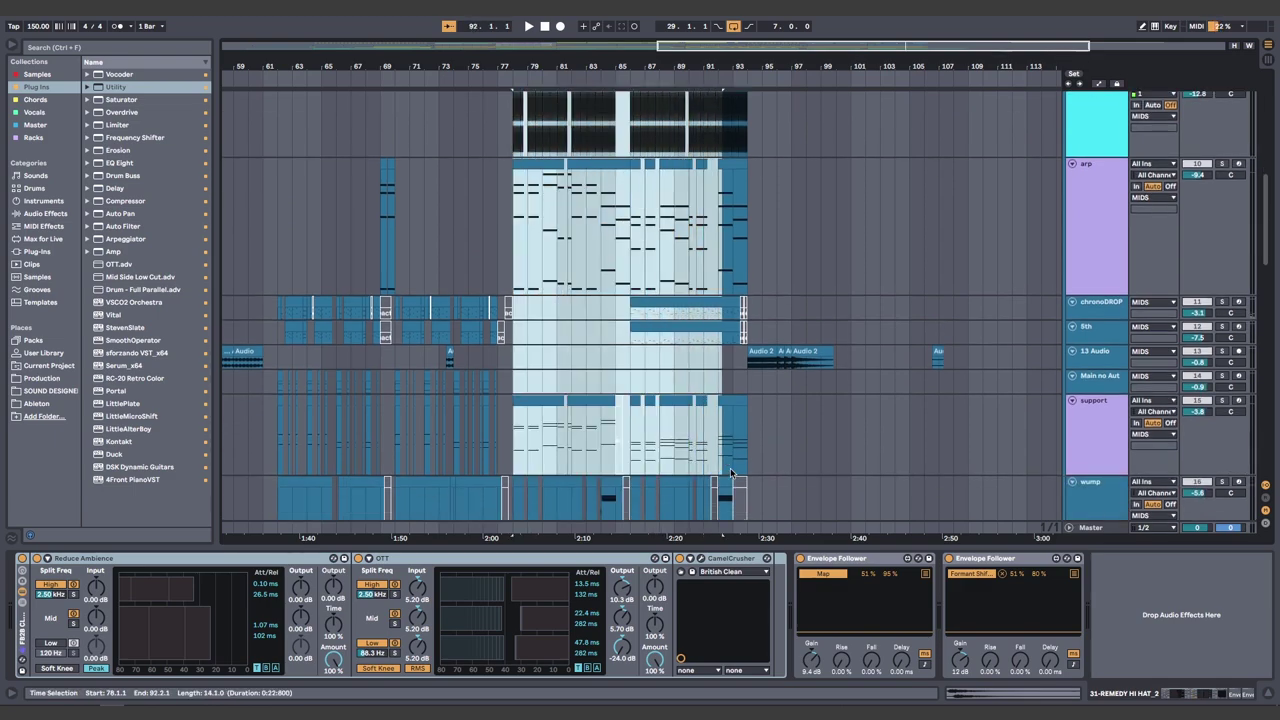
{"action": "left_click", "coordinate": [752, 503]}
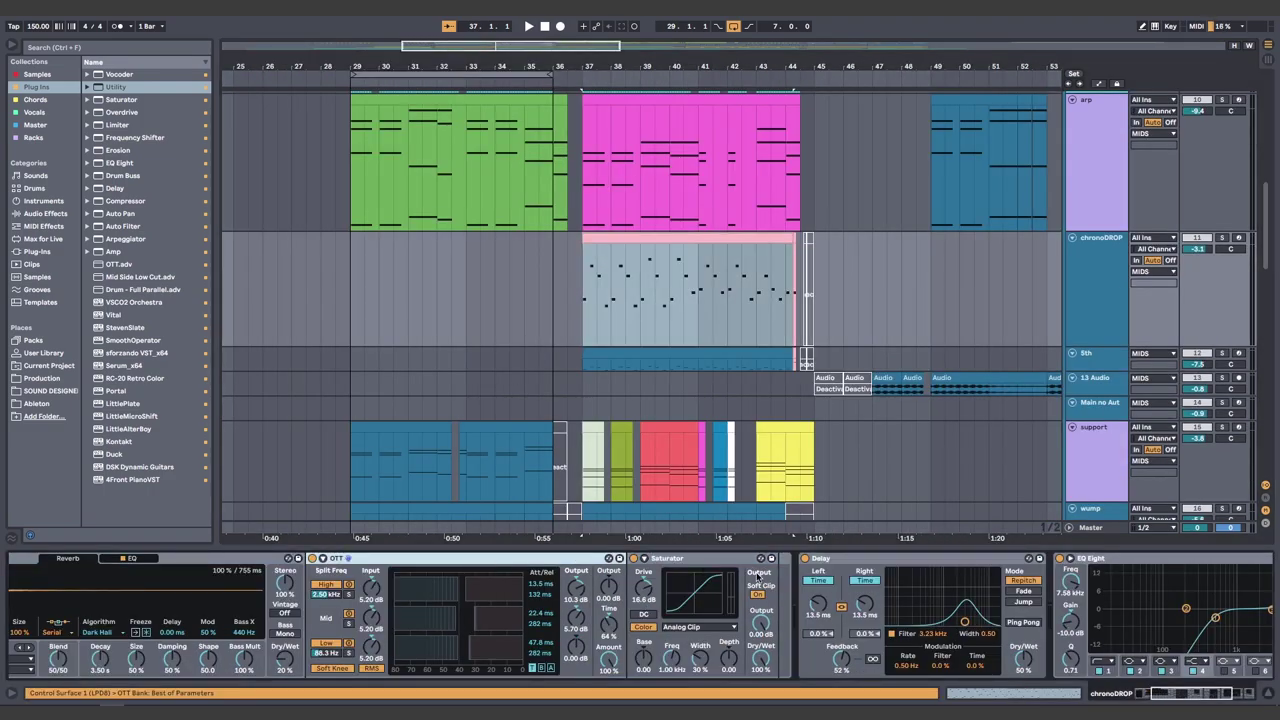
{"action": "scroll", "coordinate": [740, 595], "scroll_direction": "down", "scroll_amount": 3}
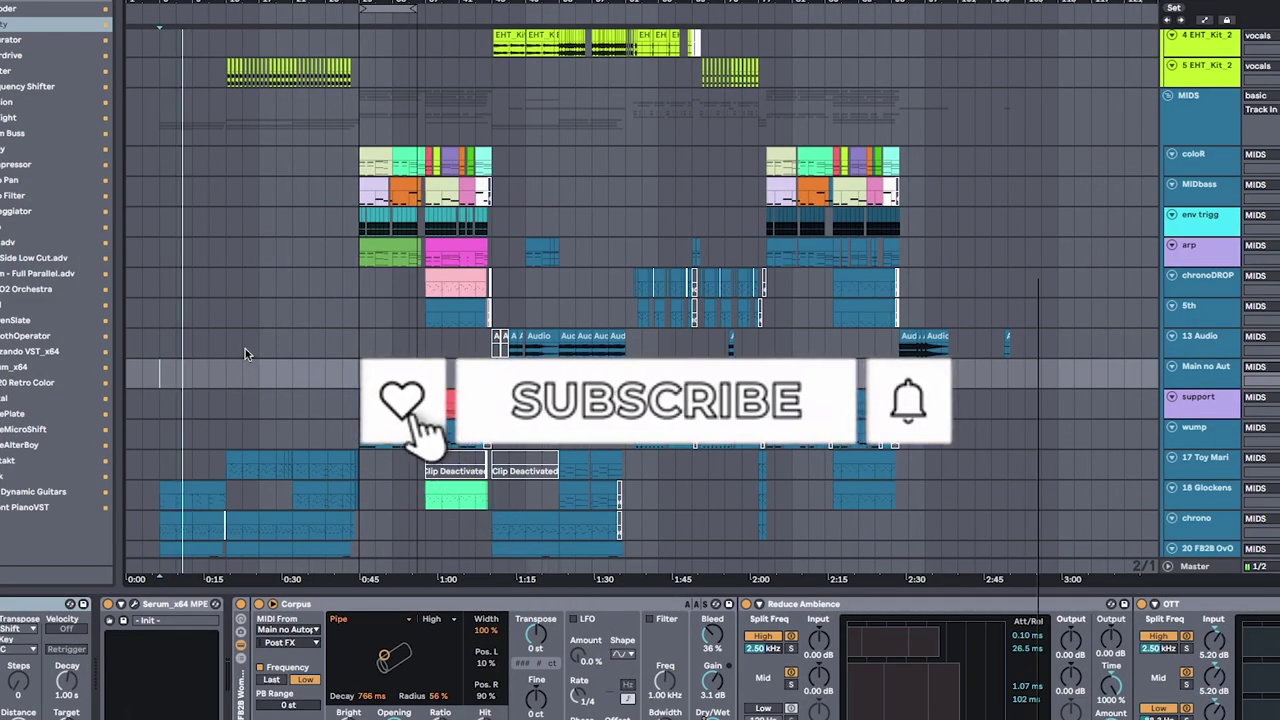
Scroll down to the drum tracks and select the drums + fx group and SIDECHAIN track.
{"action": "scroll", "coordinate": [238, 290], "scroll_direction": "down", "scroll_amount": 3}
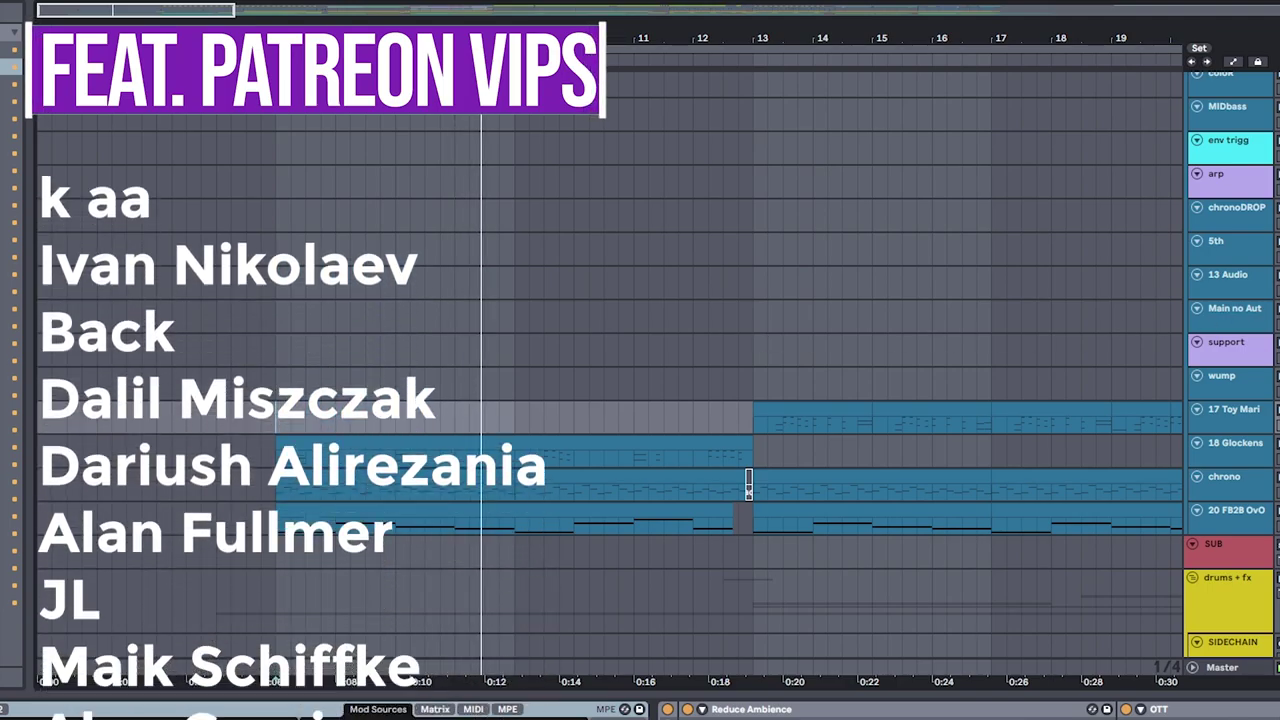
{"action": "scroll", "coordinate": [628, 318], "scroll_direction": "down", "scroll_amount": 1}
{"action": "scroll", "coordinate": [610, 390], "scroll_direction": "down", "scroll_amount": 3}
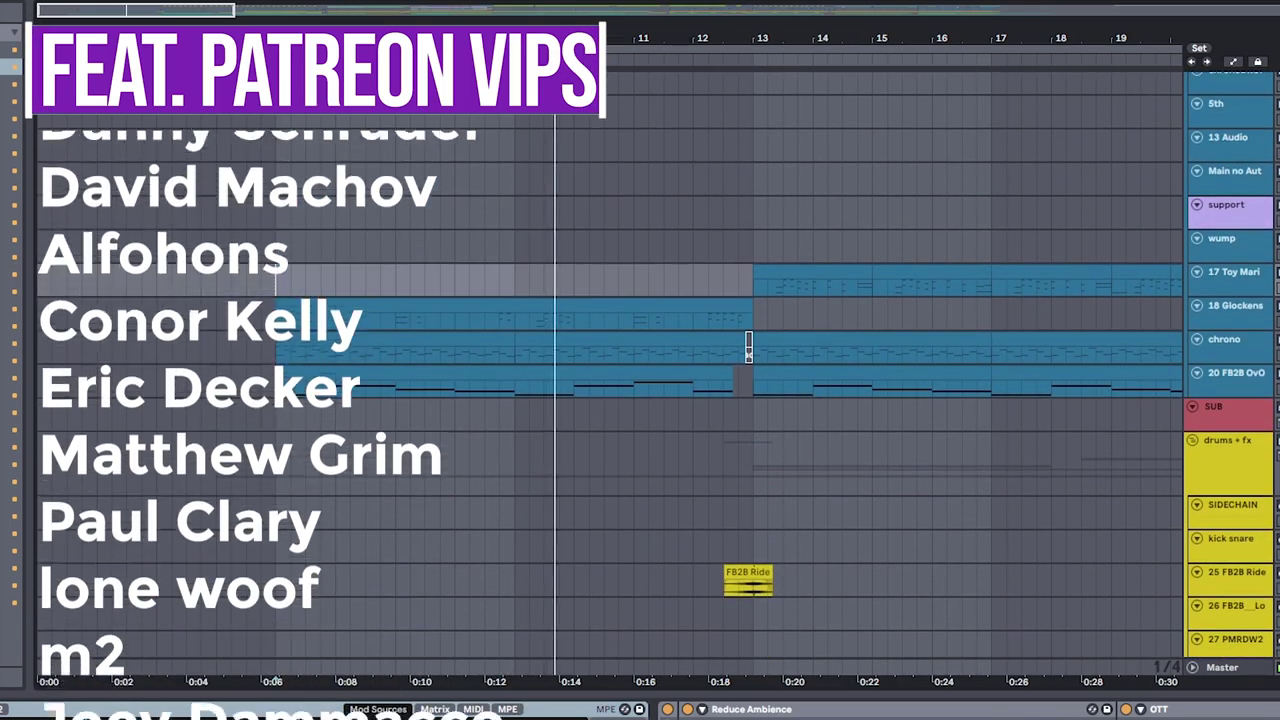
{"action": "scroll", "coordinate": [571, 380], "scroll_direction": "right", "scroll_amount": 2}
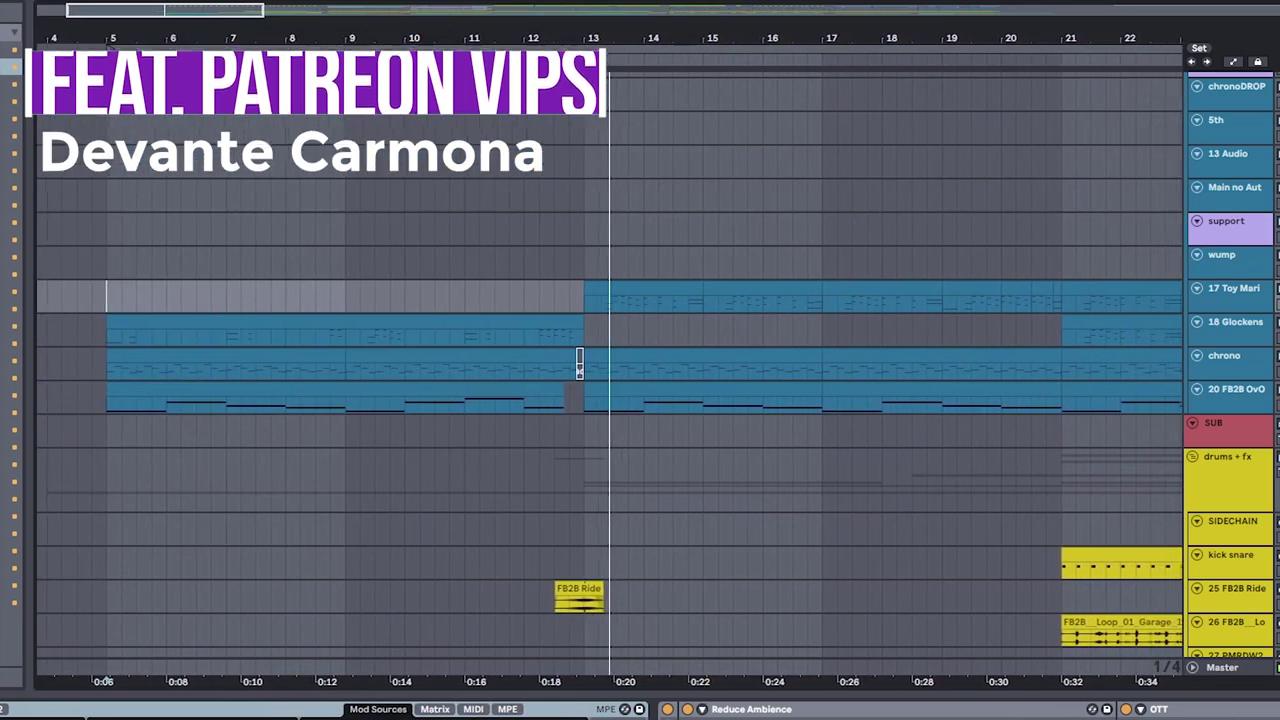
{"action": "scroll", "coordinate": [610, 360], "scroll_direction": "down", "scroll_amount": 3}
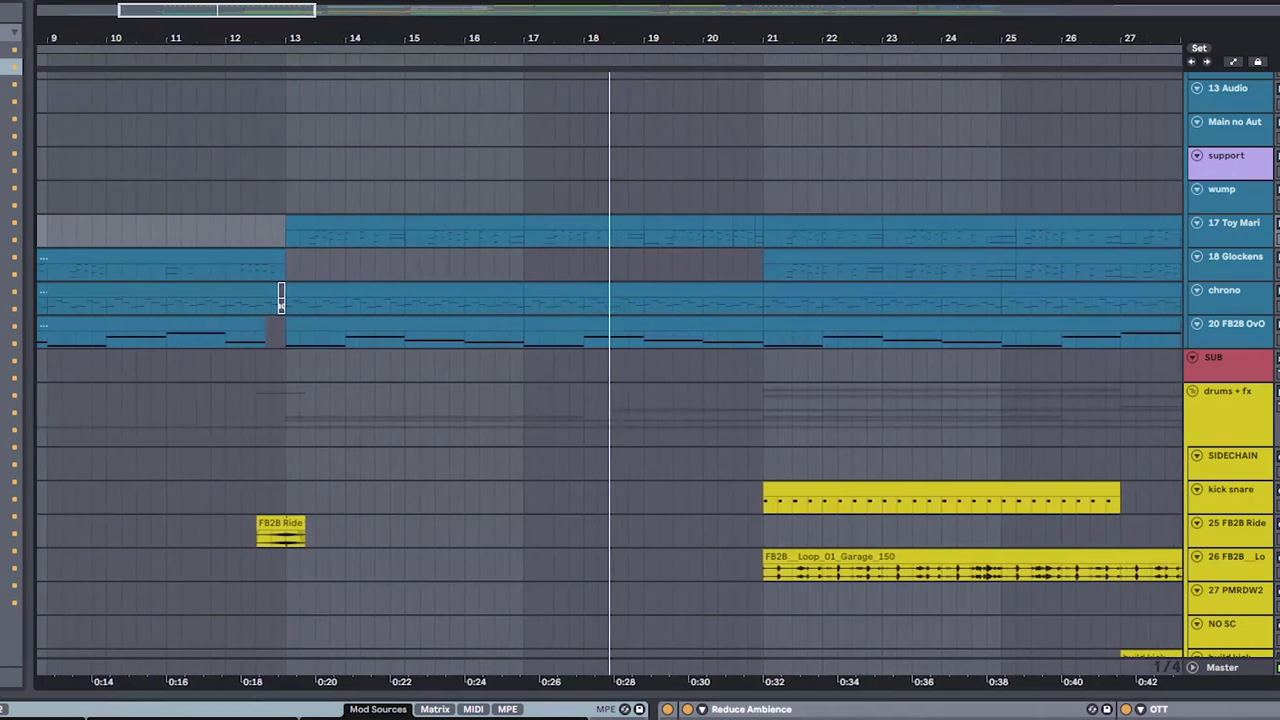
{"action": "left_click", "coordinate": [1200, 411]}
{"action": "left_click", "coordinate": [1222, 462]}
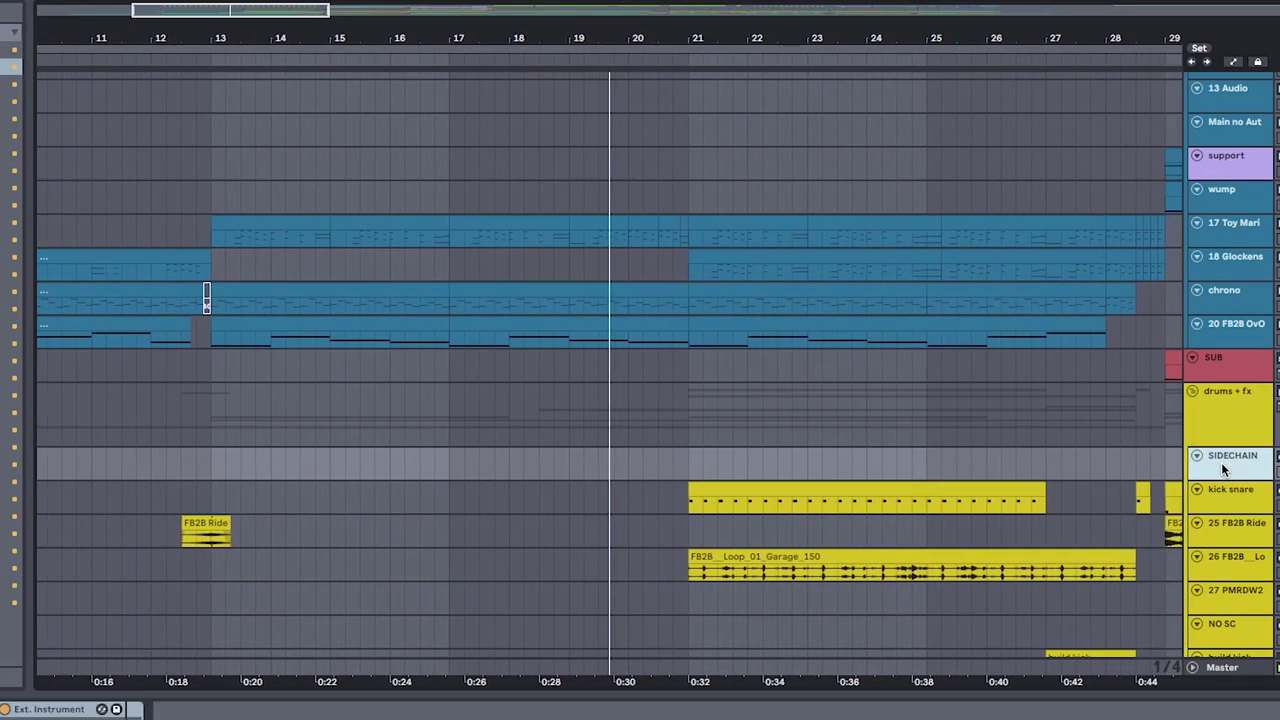
Show the kick snare drum rack, the 30 snarebuild EQ, and the coloR track's effect chain.
{"action": "left_click", "coordinate": [1228, 500]}
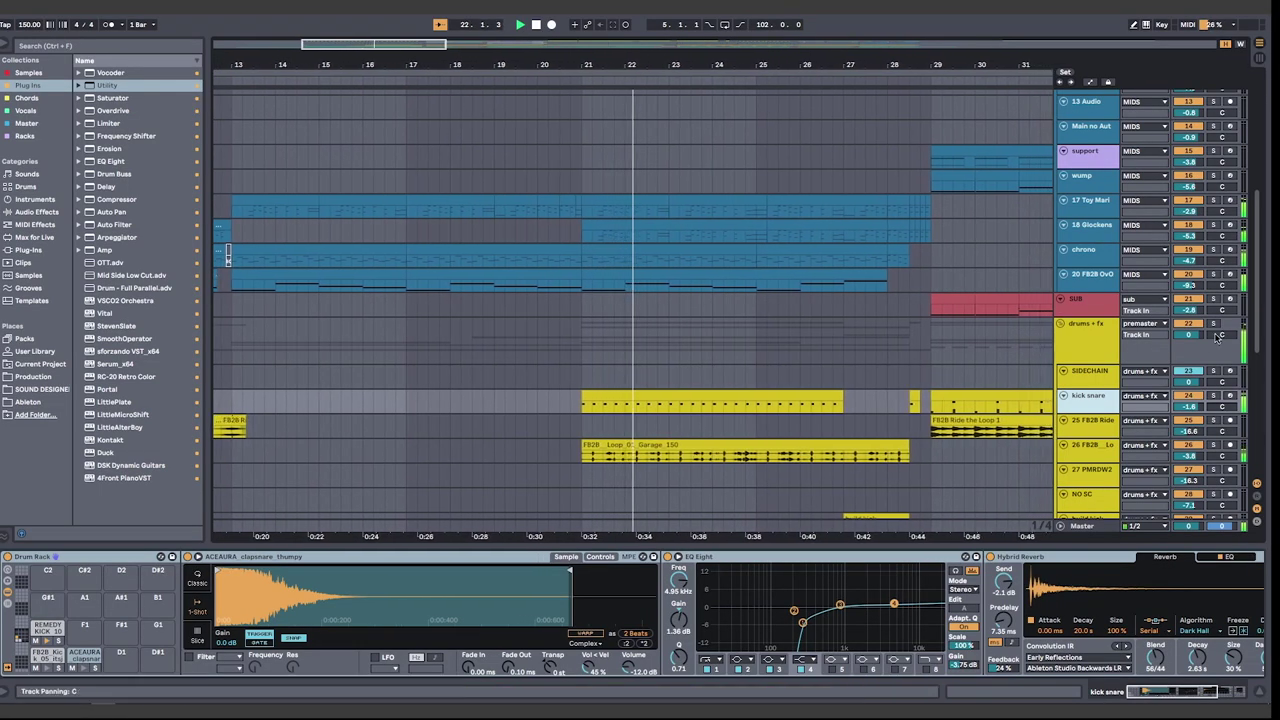
{"action": "left_click_drag", "start_coordinate": [1260, 325], "coordinate": [1260, 387]}
{"action": "left_click", "coordinate": [1087, 383]}
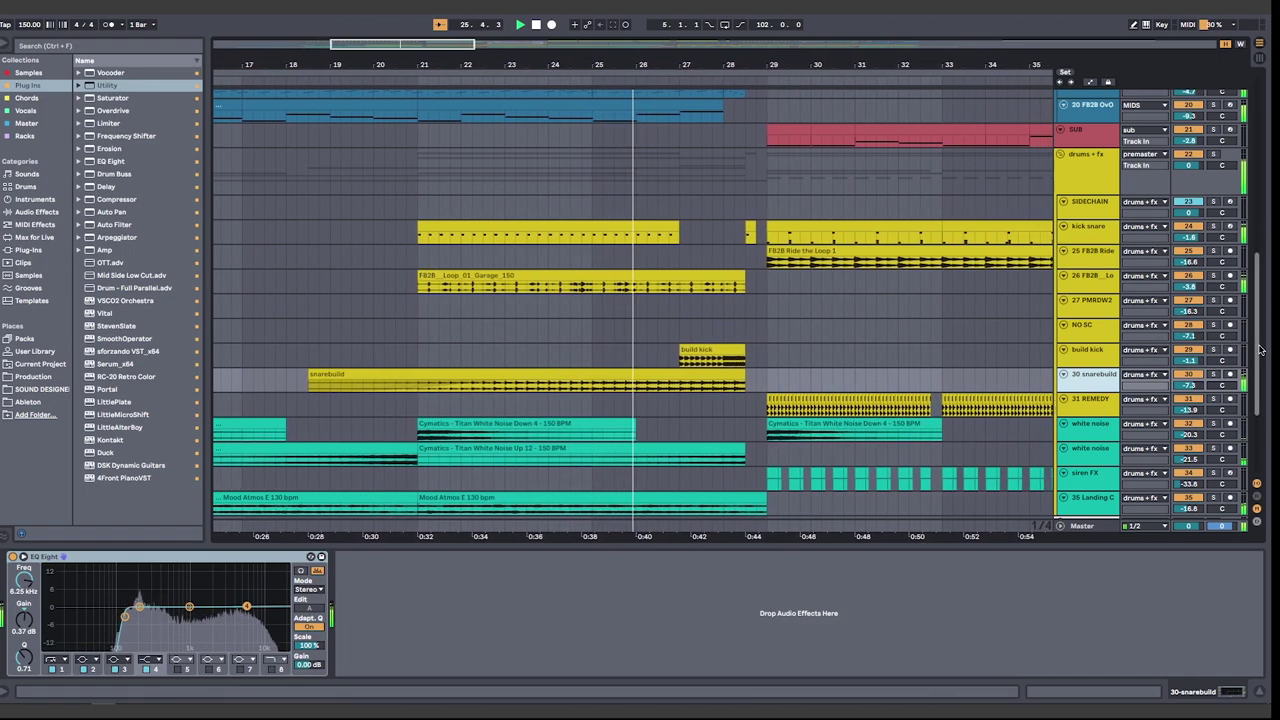
{"action": "left_click_drag", "start_coordinate": [1260, 350], "coordinate": [1240, 155]}
{"action": "left_click", "coordinate": [1092, 279]}
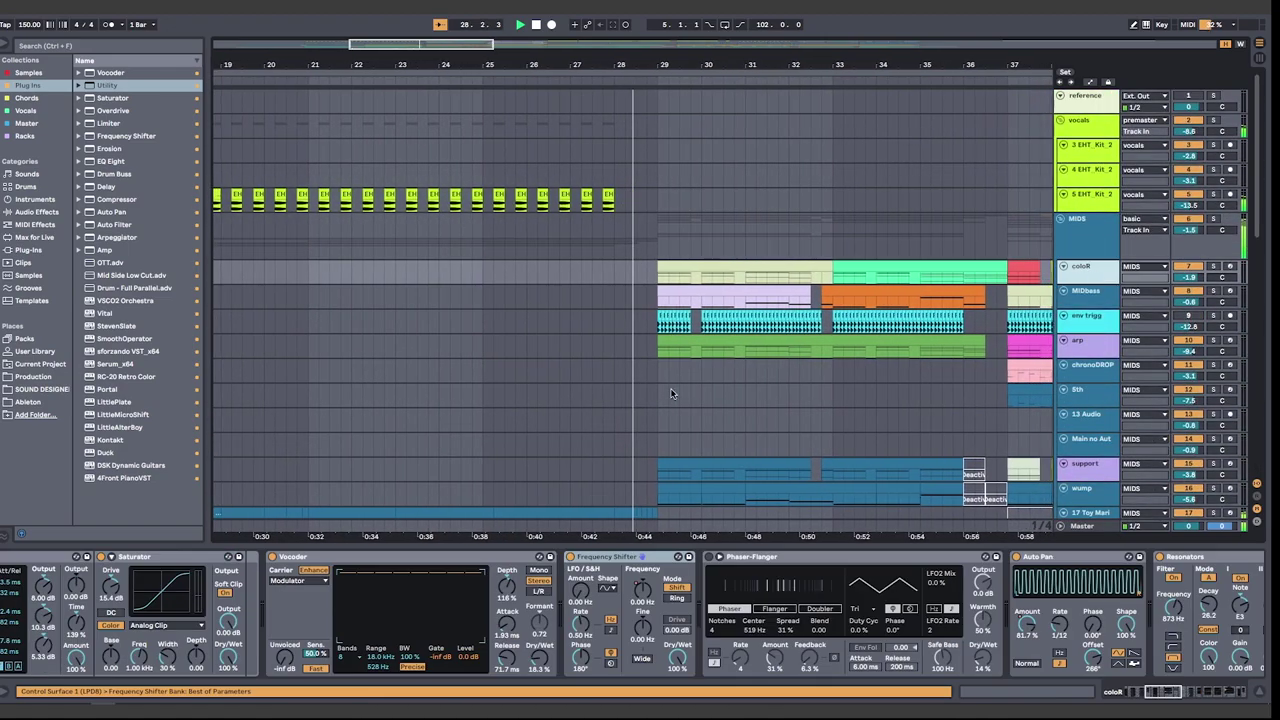
{"action": "scroll", "coordinate": [810, 640], "scroll_direction": "left", "scroll_amount": 5}
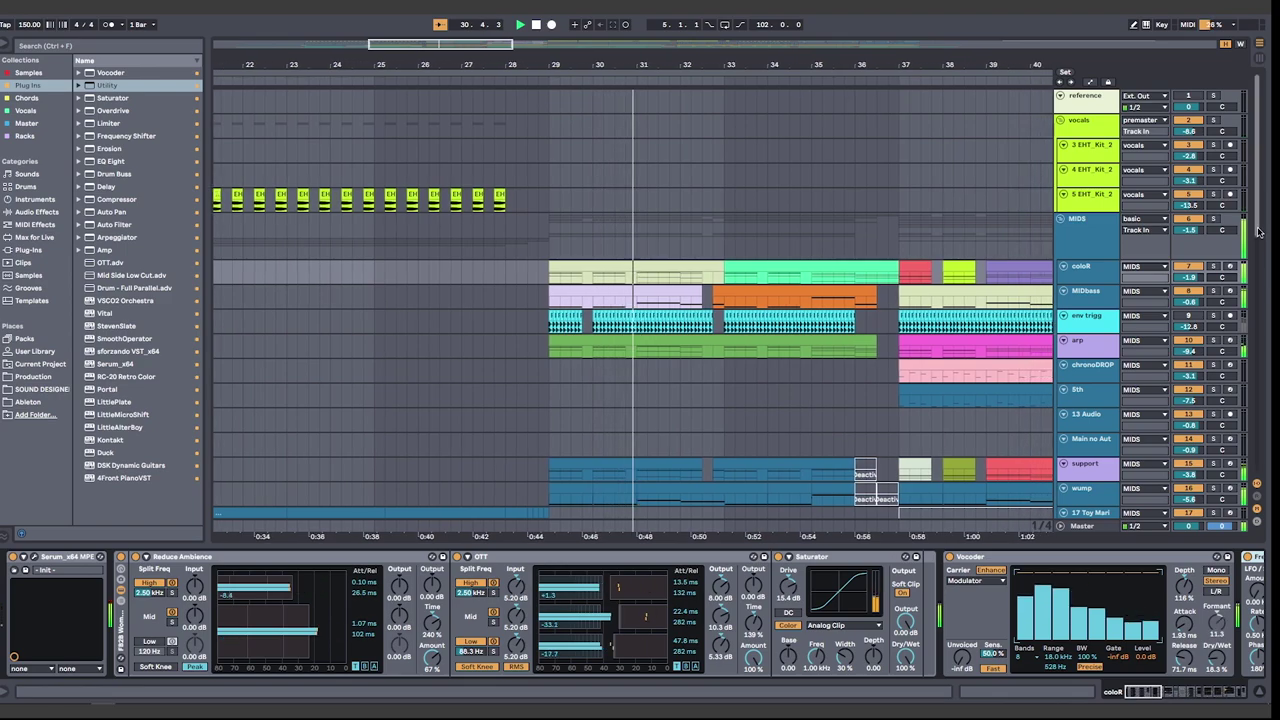
{"action": "left_click_drag", "start_coordinate": [1262, 236], "coordinate": [1258, 263]}
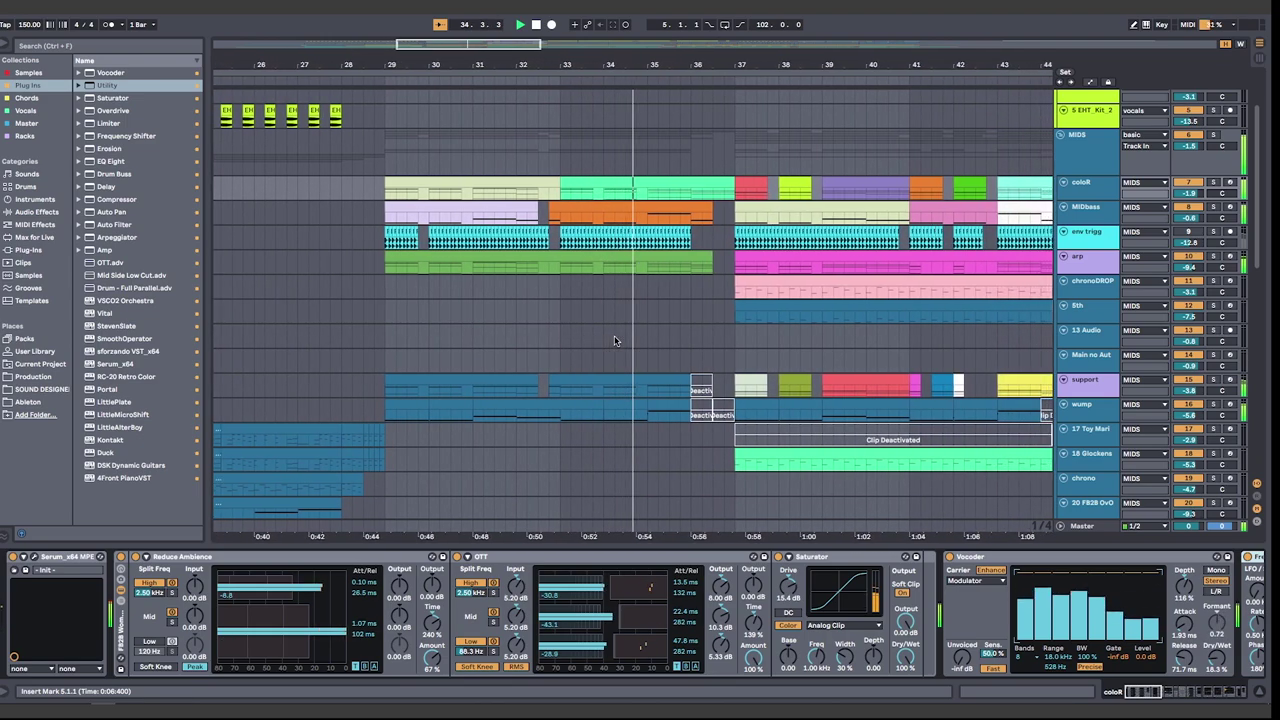
{"action": "scroll", "coordinate": [635, 348], "scroll_direction": "down", "scroll_amount": 1}
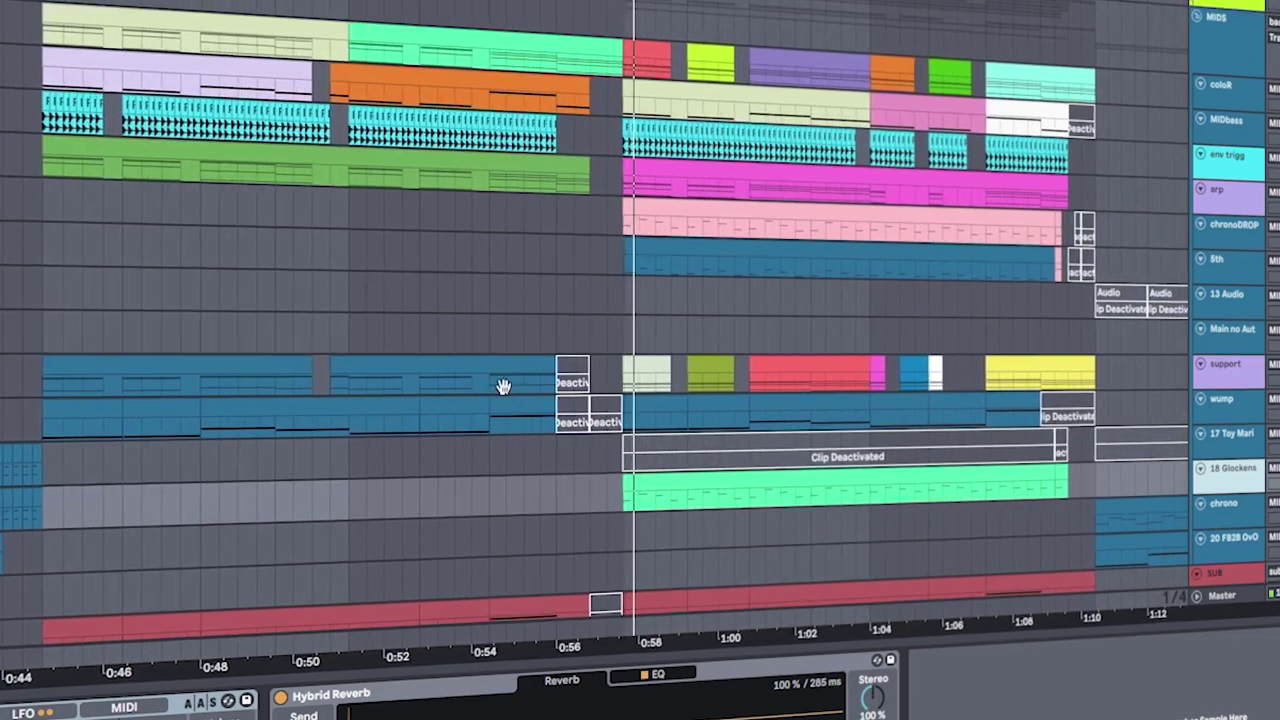
{"action": "scroll", "coordinate": [505, 390], "scroll_direction": "down", "scroll_amount": 1}
{"action": "scroll", "coordinate": [505, 391], "scroll_direction": "up", "scroll_amount": 2}
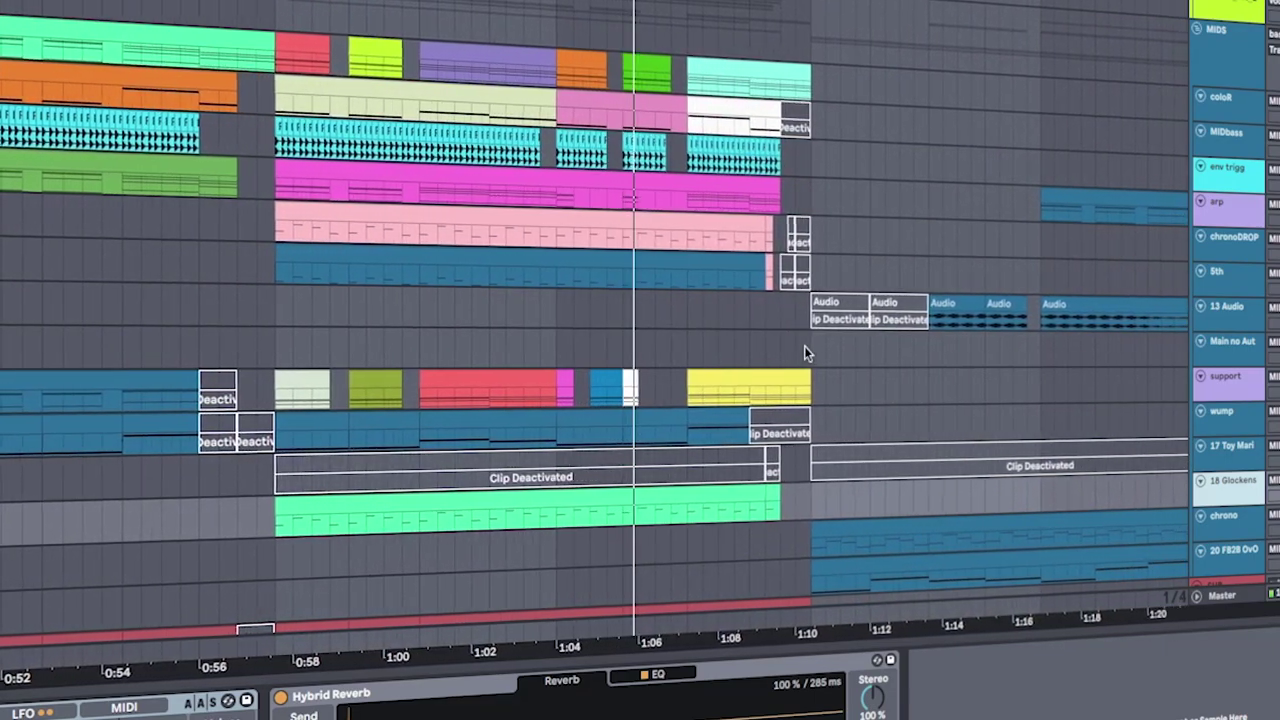
{"action": "scroll", "coordinate": [830, 378], "scroll_direction": "up", "scroll_amount": 3}
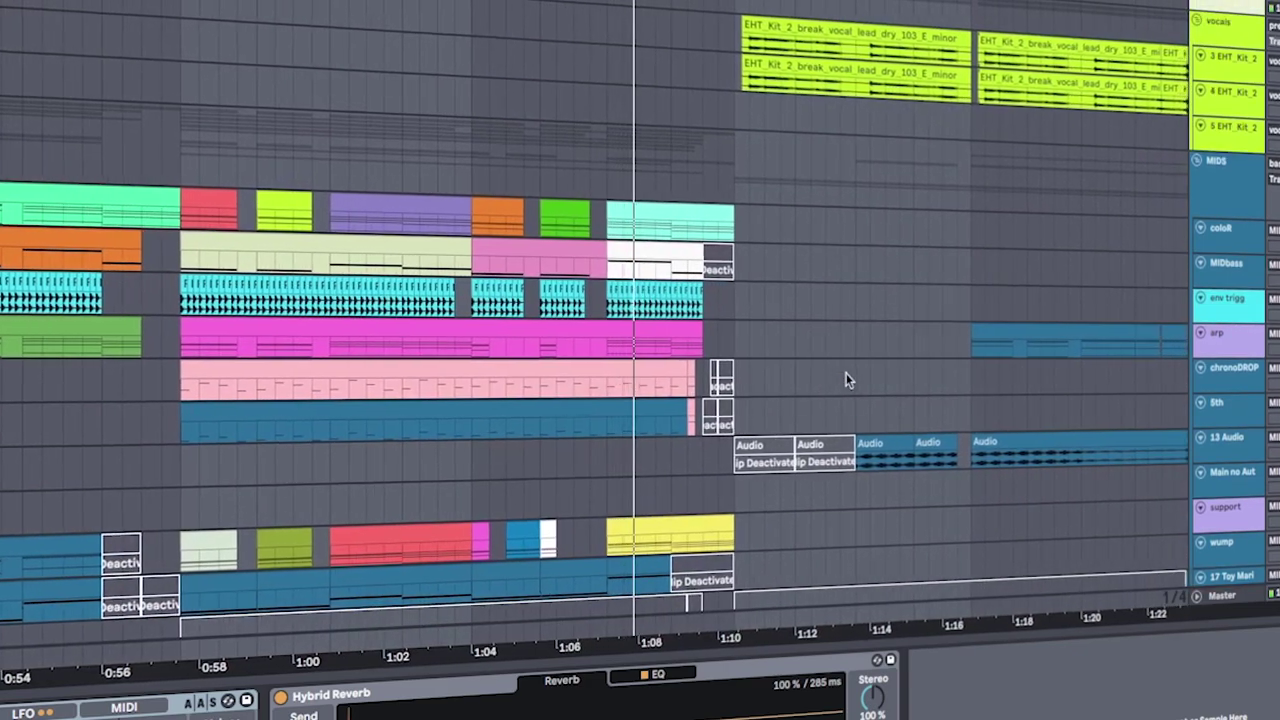
{"action": "scroll", "coordinate": [845, 372], "scroll_direction": "up", "scroll_amount": 1}
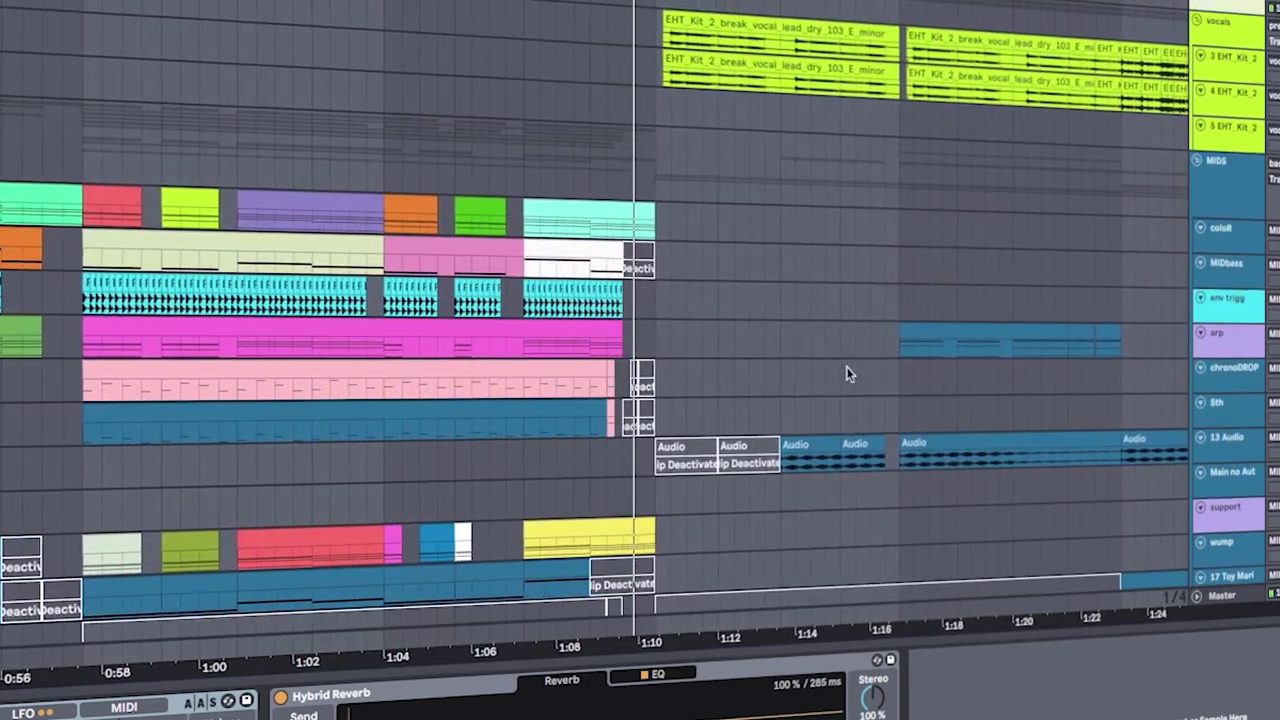